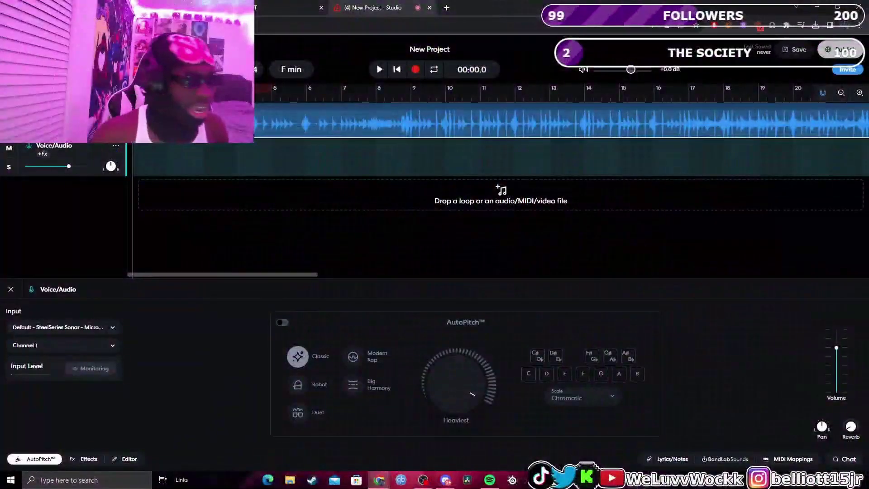
Step: Play the beat from the start of the project
click(384, 72)
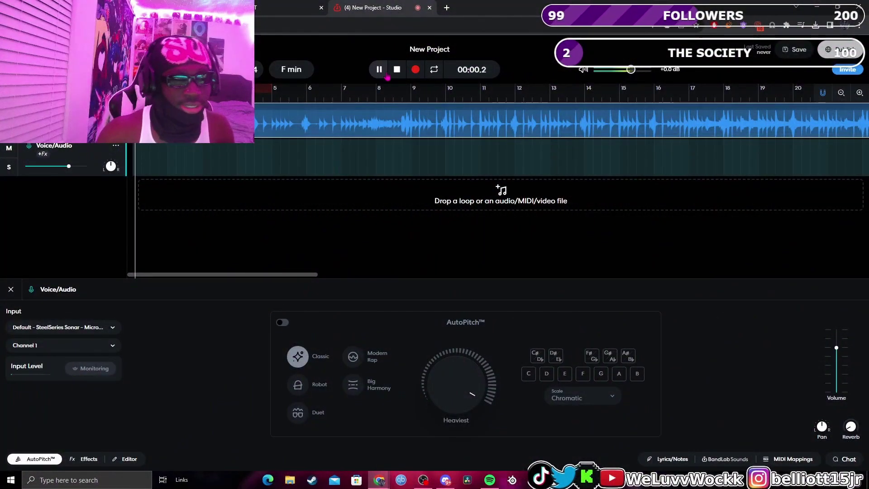
click(117, 150)
click(112, 179)
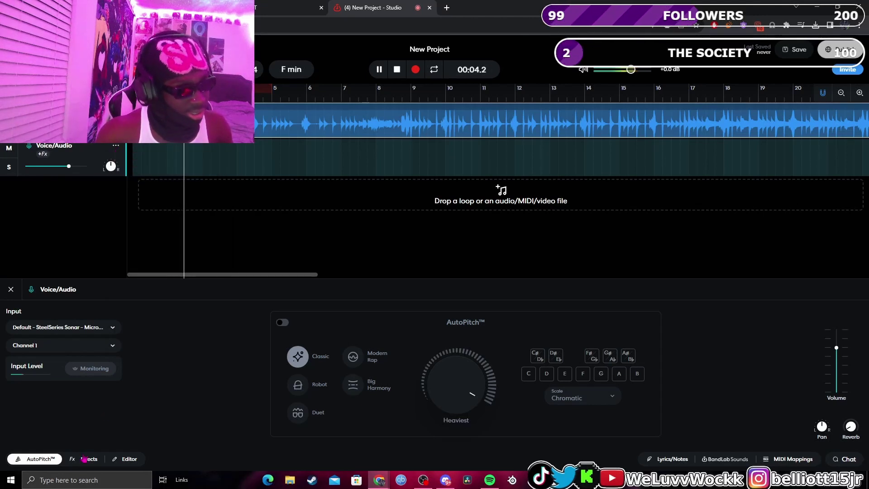
Step: Apply the Heaven Gates effects preset from My Presets to the Voice/Audio track, and stop the playing beat
click(86, 459)
click(175, 375)
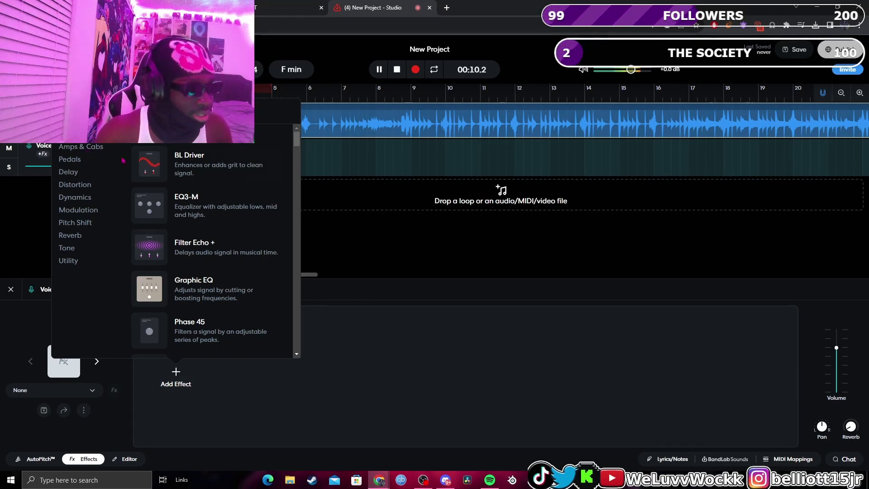
click(179, 416)
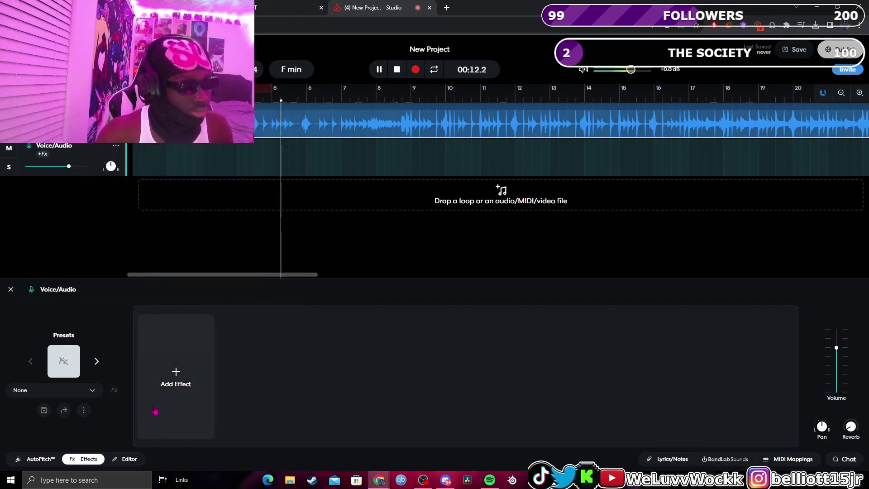
click(87, 390)
click(39, 148)
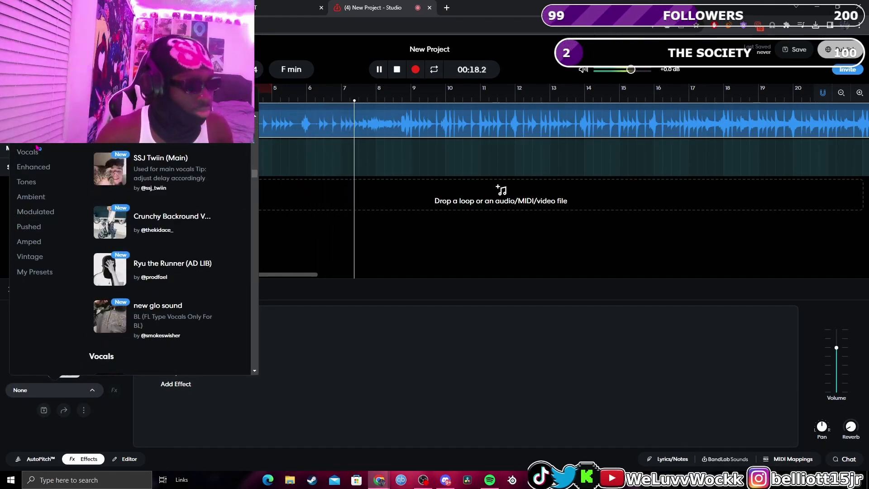
click(41, 272)
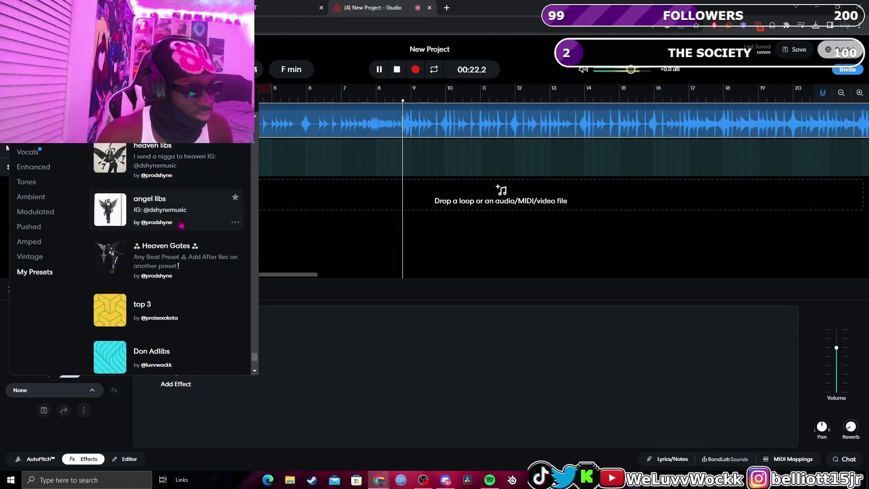
click(195, 280)
key(space)
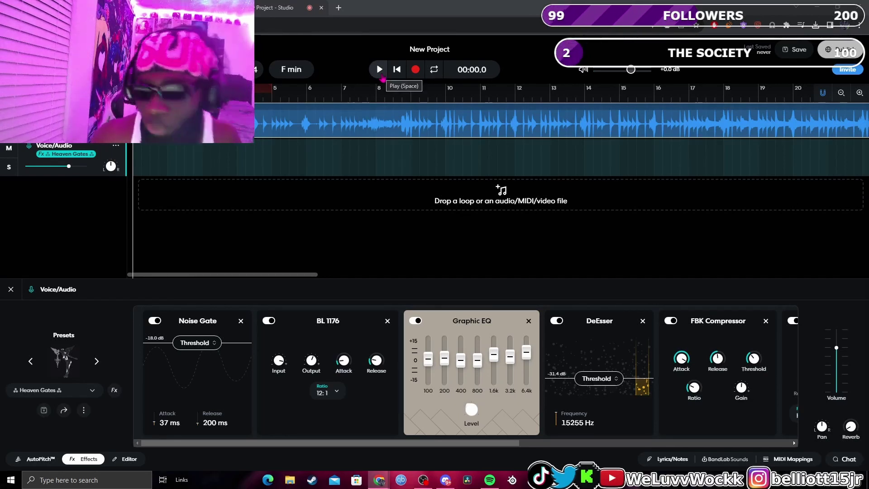
Step: Record a vocal take near the song's start on the Voice/Audio track, and play its opening back
click(416, 70)
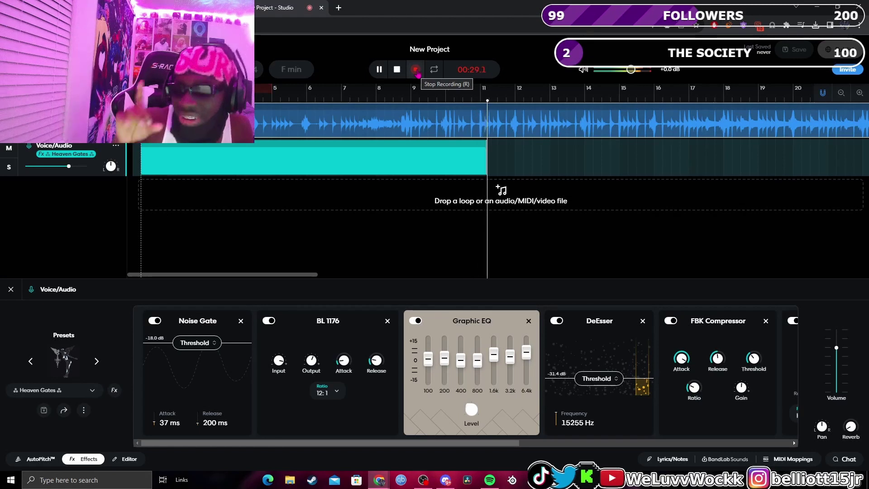
click(416, 70)
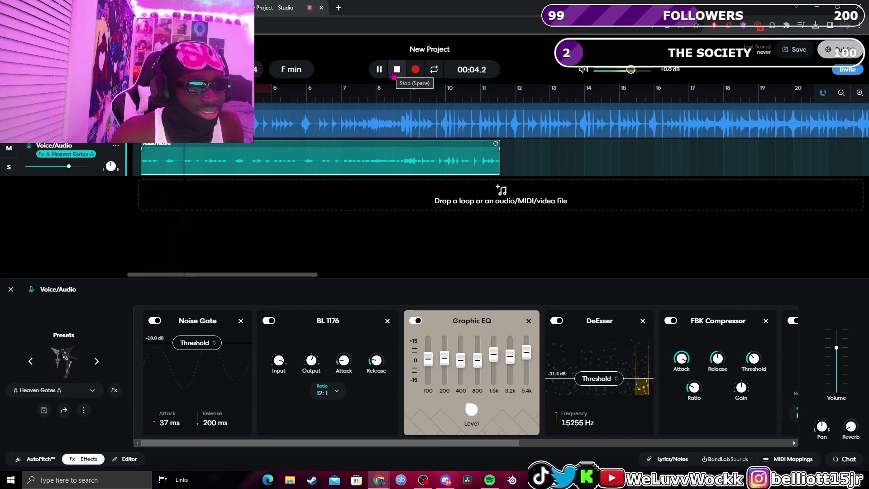
click(394, 76)
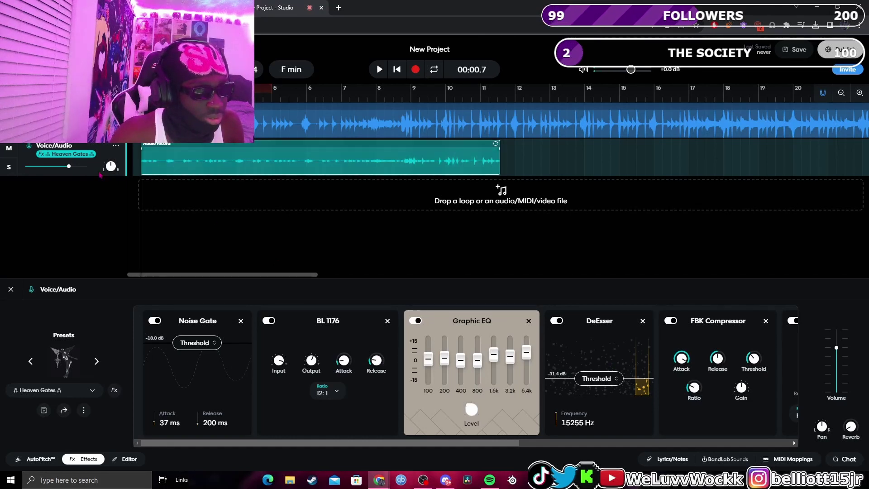
Step: Raise the Voice/Audio track's volume to maximum and briefly replay the recorded take
drag(69, 166, 98, 168)
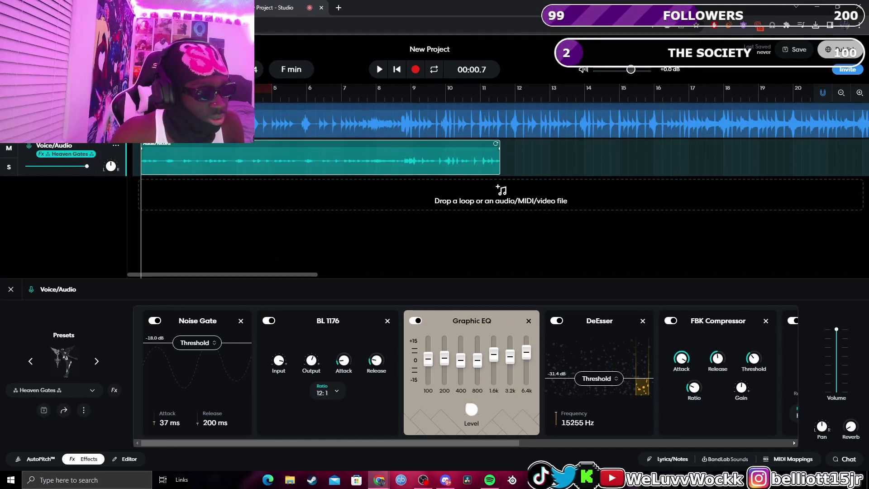
click(380, 69)
click(396, 69)
Step: Delete the recorded clip from the Voice/Audio track
right_click(324, 159)
click(345, 206)
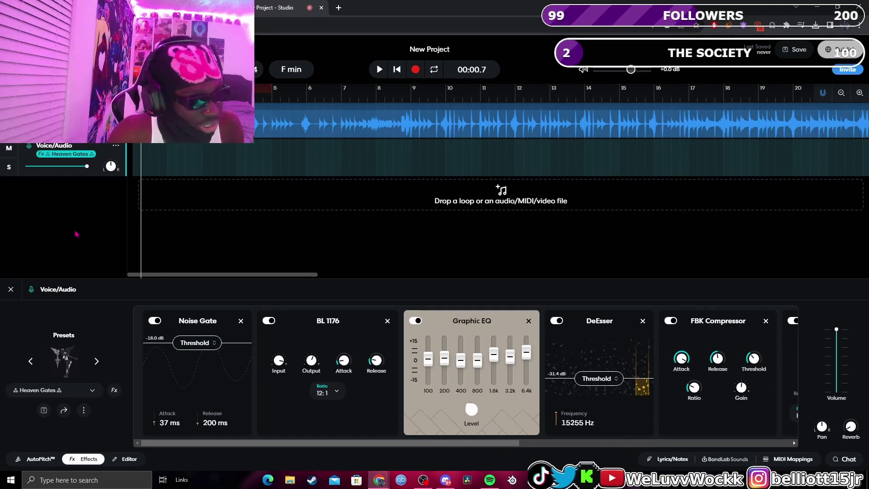
Step: Set the Voice/Audio track's input to Microphone (HyperX QuadCast S), and return to its effects chain
click(87, 460)
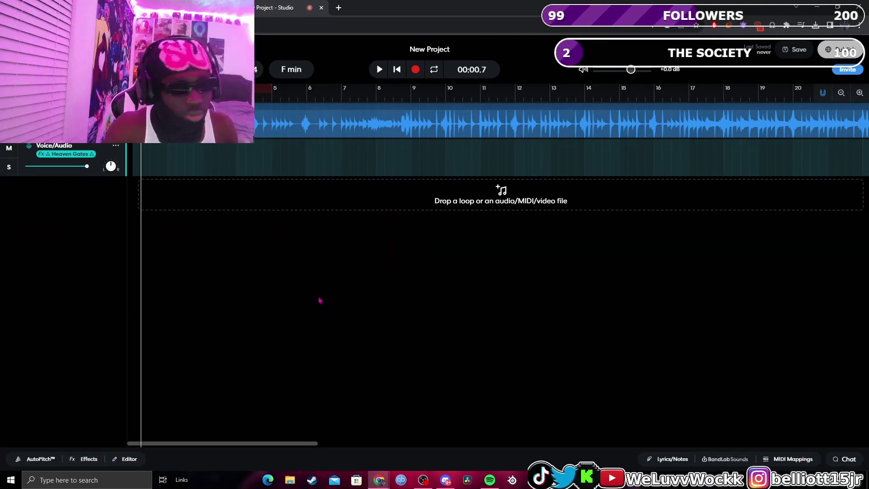
click(82, 460)
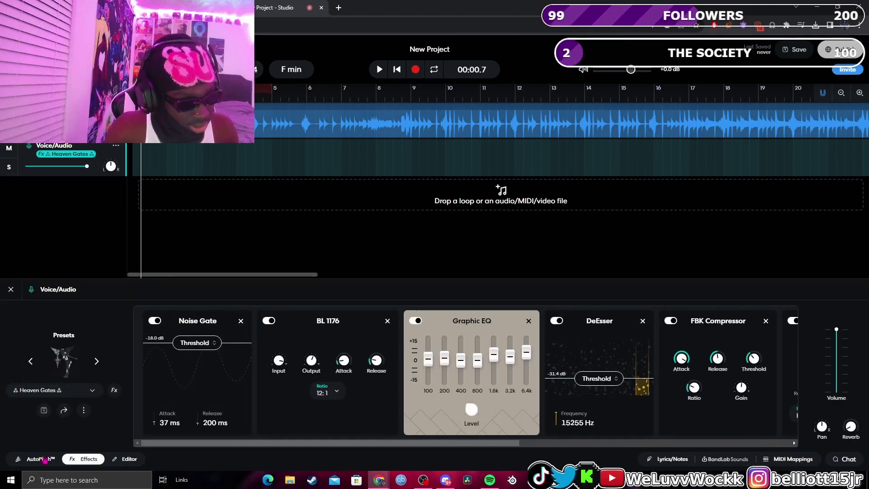
click(44, 460)
click(95, 327)
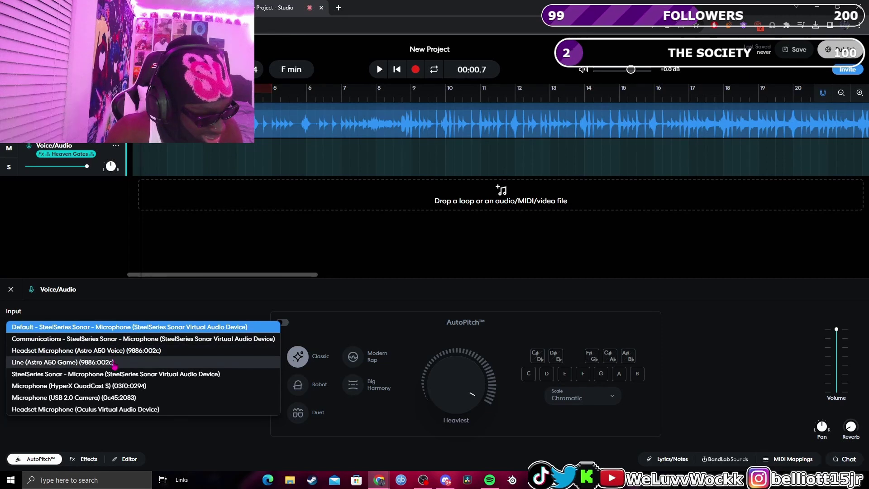
click(116, 392)
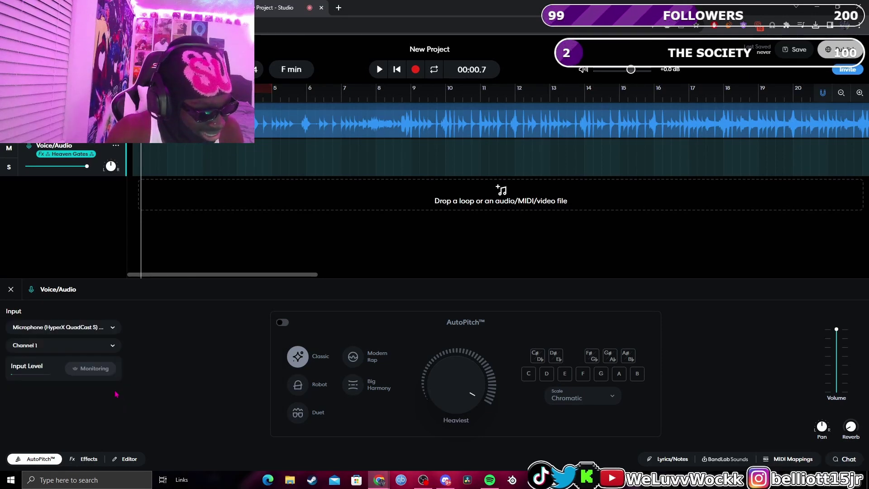
key(space)
click(89, 459)
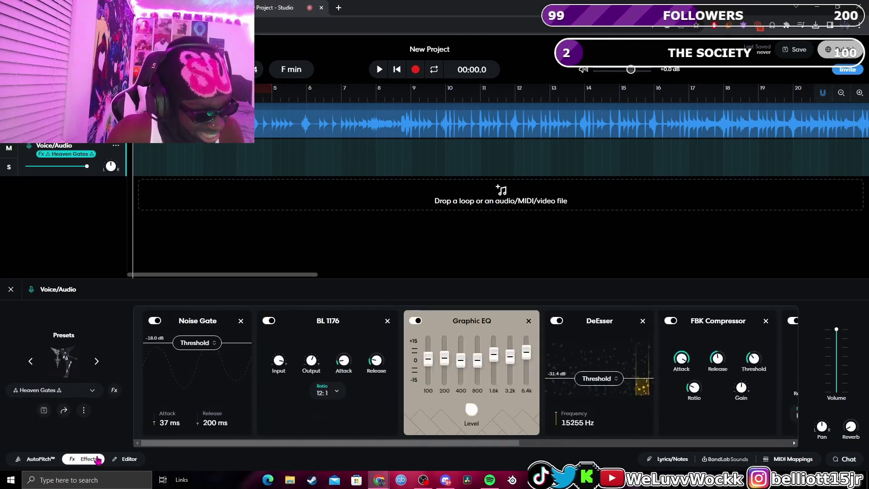
Step: Record a vocal take from 00:00.0 on the Voice/Audio track, and stop after about 48 seconds
click(416, 69)
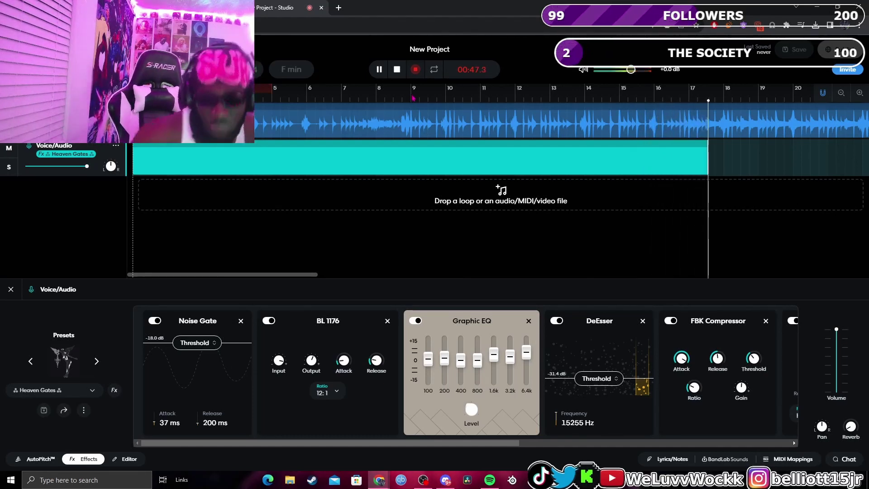
click(416, 69)
click(397, 69)
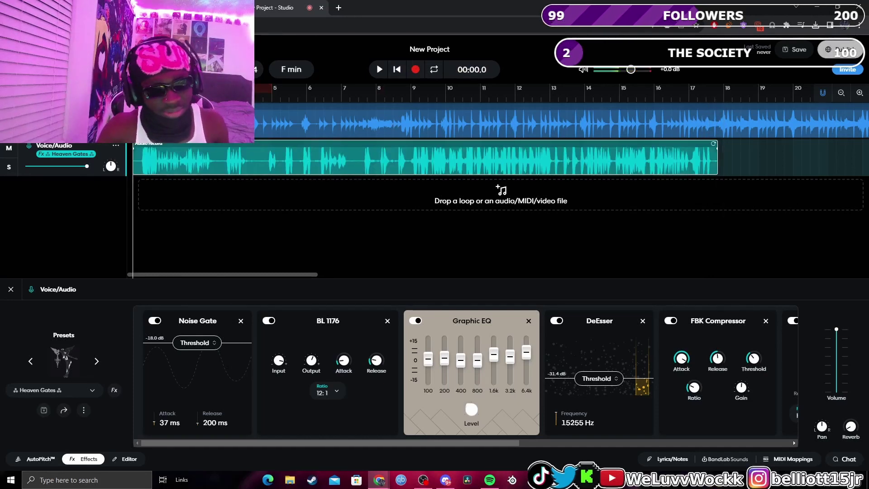
Step: Play the take back from around bar 8, and lower the Voice/Audio track's volume to slightly below the middle
drag(381, 98, 358, 99)
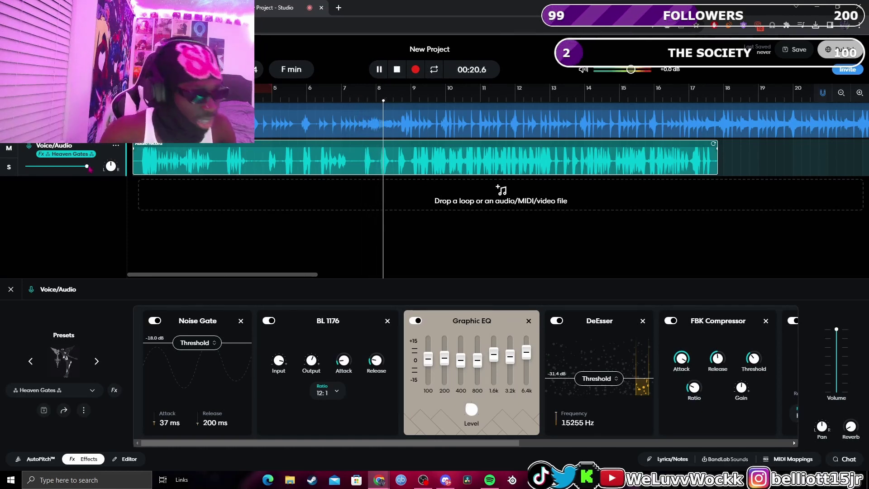
drag(87, 166, 64, 166)
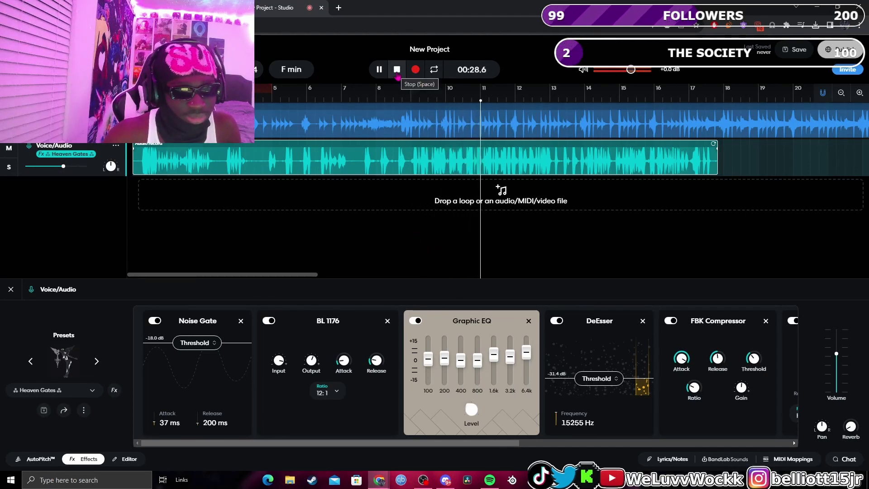
drag(63, 166, 57, 167)
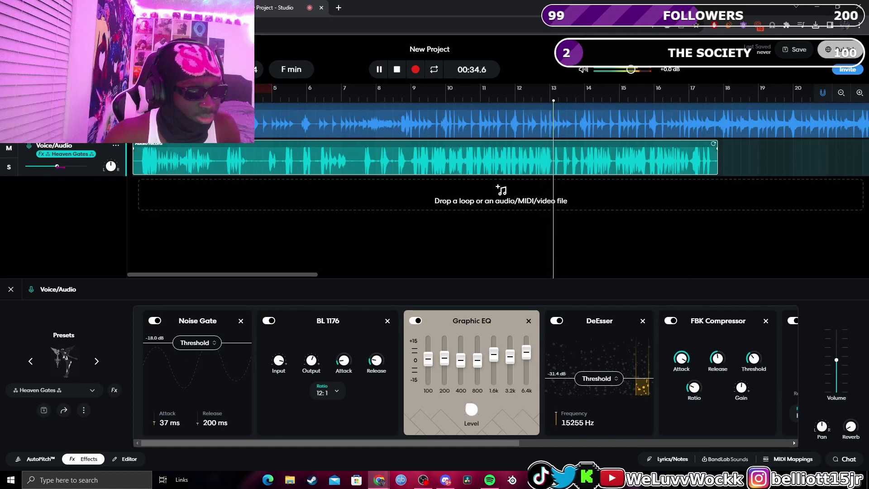
Step: Stop playback and delete the recorded take from the Voice/Audio track
click(397, 69)
right_click(410, 159)
click(435, 208)
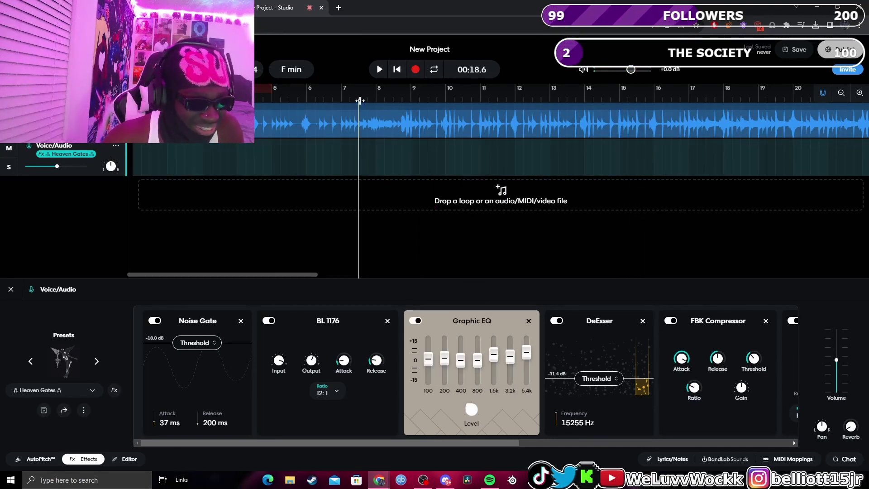
Step: Start the beat from about 00:18.6, and record a full vocal take on the Voice/Audio track from about 00:18.9
click(379, 69)
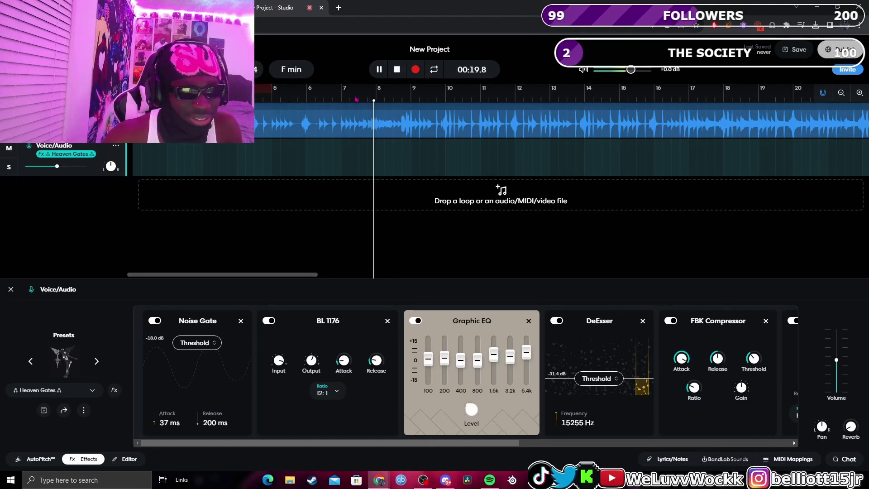
click(415, 69)
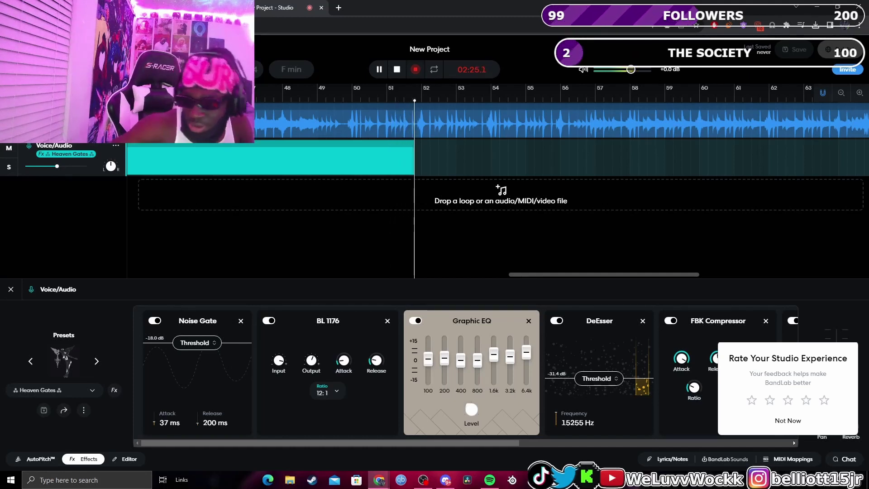
click(416, 69)
click(397, 70)
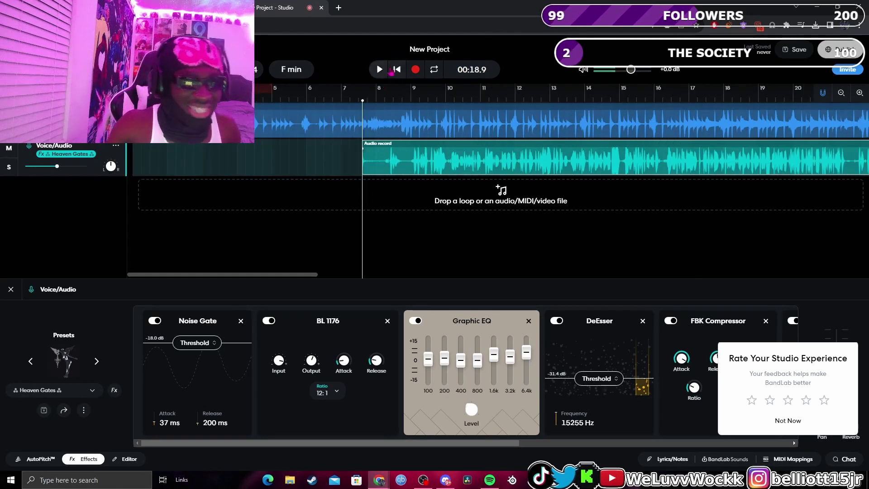
Step: Play the take back from 00:17.1, dismiss the rating prompt, and raise the Voice/Audio track's volume slightly
drag(362, 102, 345, 104)
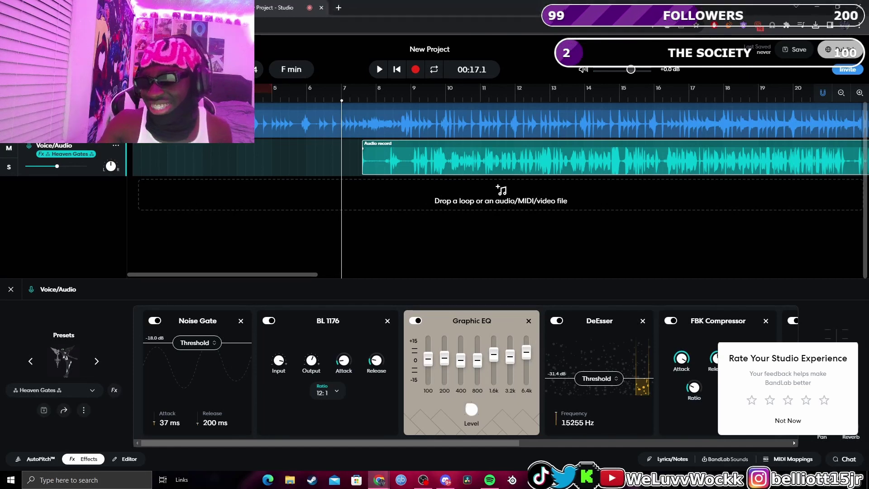
key(space)
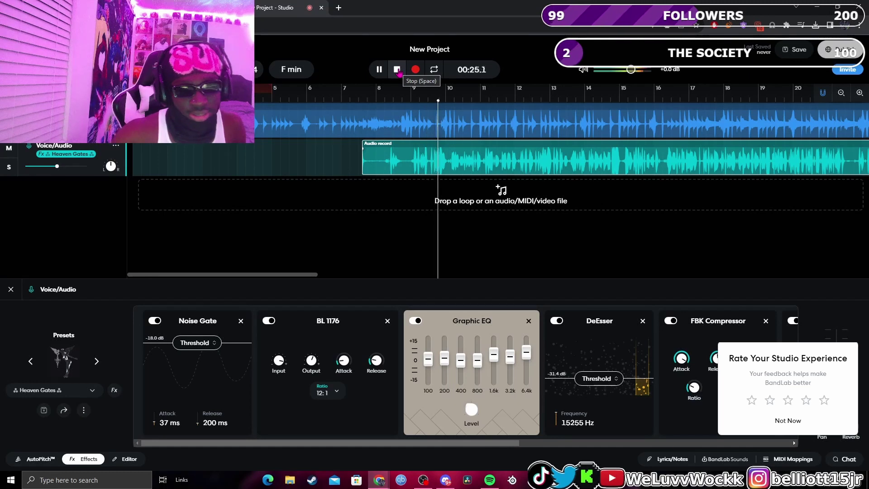
click(790, 420)
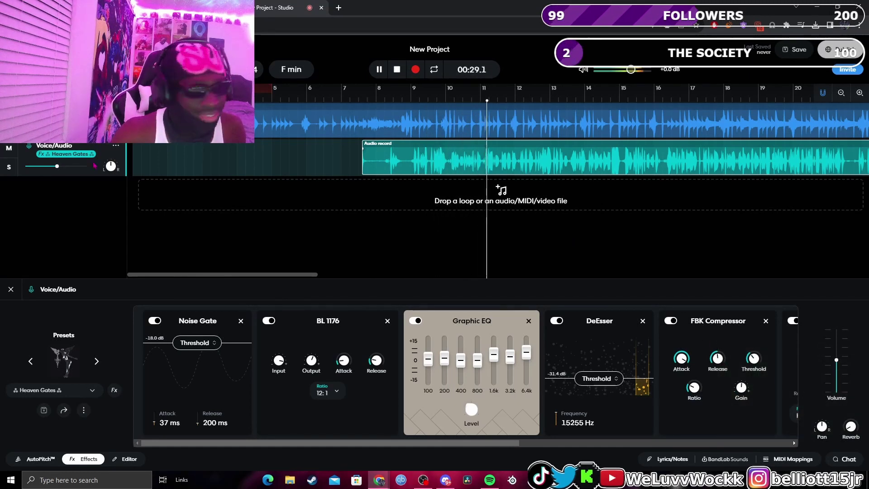
drag(57, 166, 60, 166)
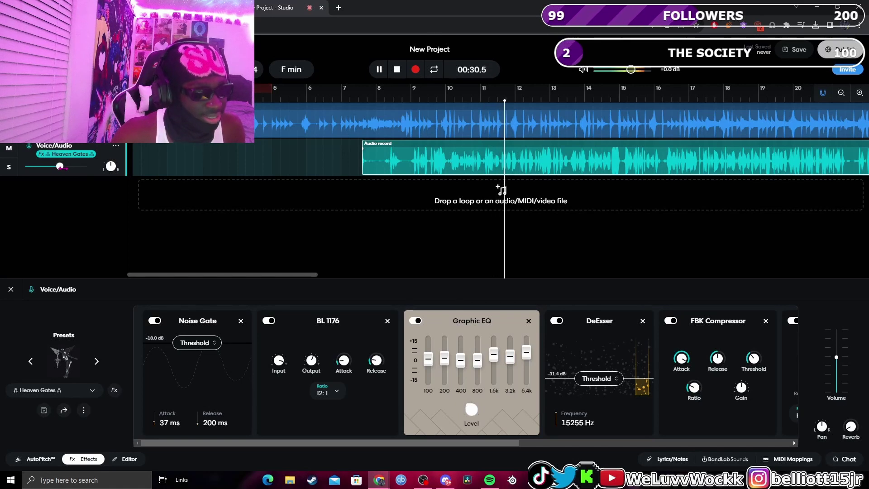
Step: Enable AutoPitch on the vocal track in Classic mode at Medium strength, and set the track's reverb to 19%
click(39, 459)
click(397, 70)
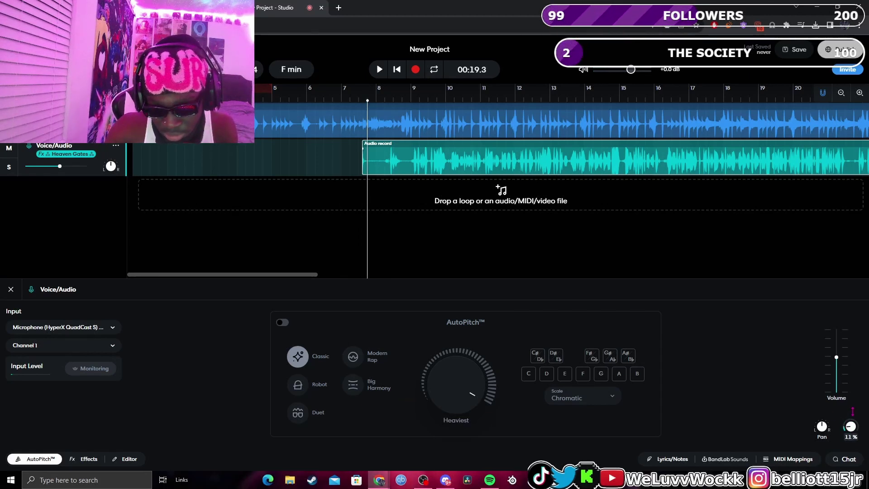
click(283, 323)
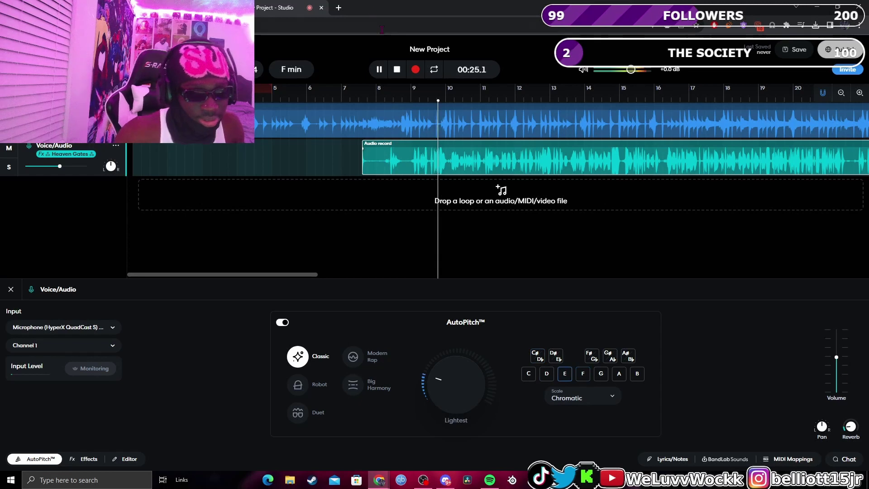
key(space)
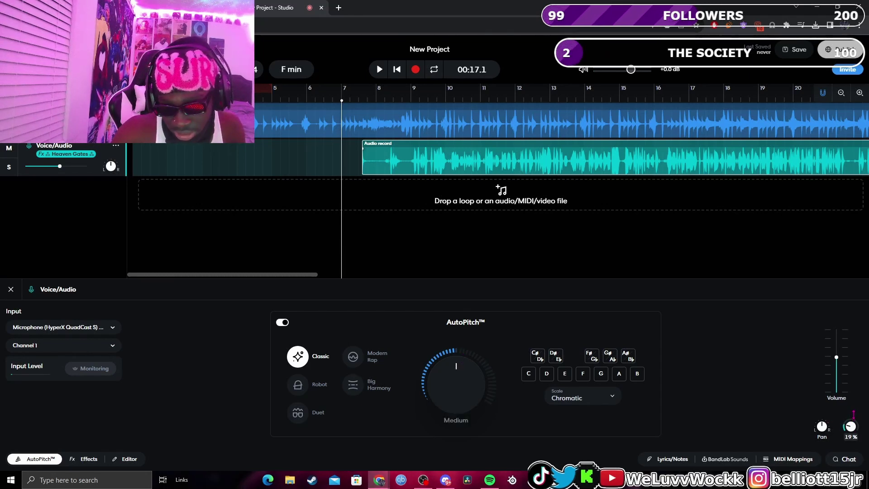
Step: Play the processed vocals with the beat from 00:17.1, and stop after listening
click(379, 76)
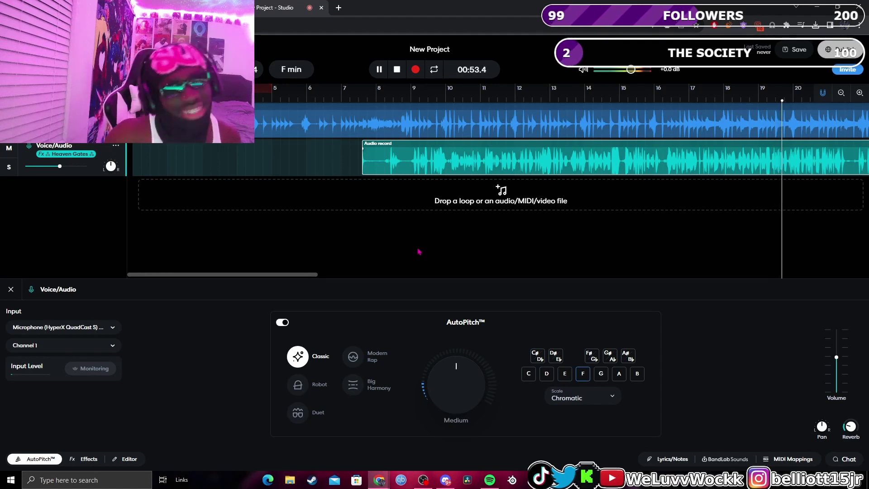
click(397, 69)
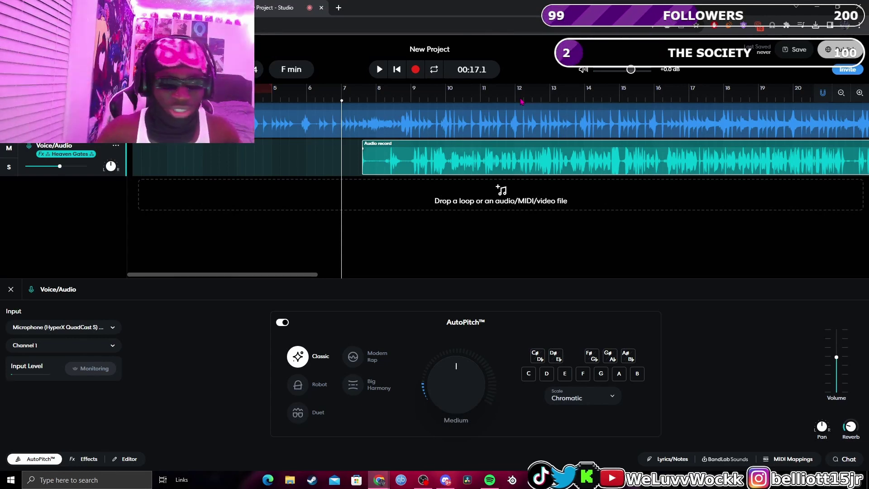
Step: Play the processed vocals with the beat from around bar 8, following and skipping through the timeline, and pause at about 01:28
click(378, 100)
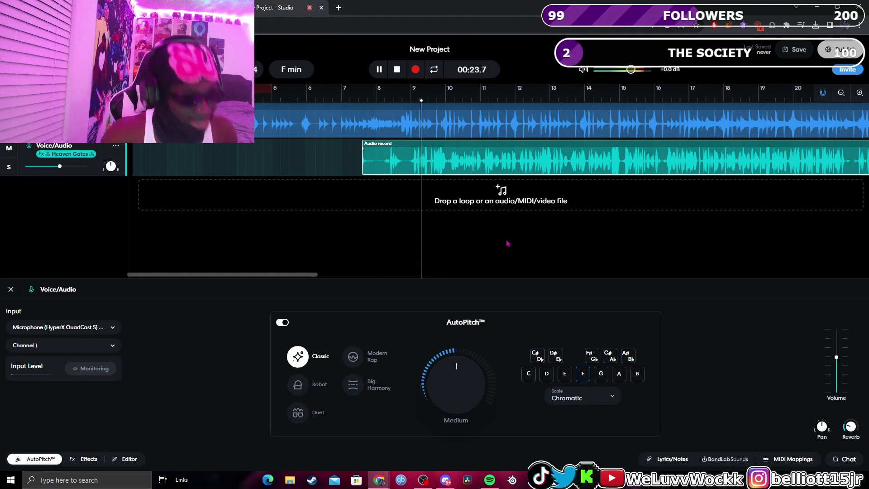
click(627, 197)
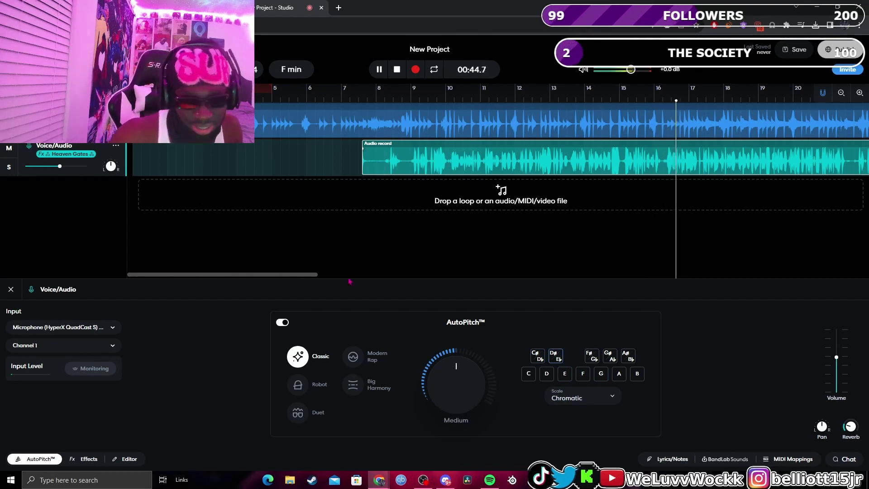
drag(319, 278, 404, 279)
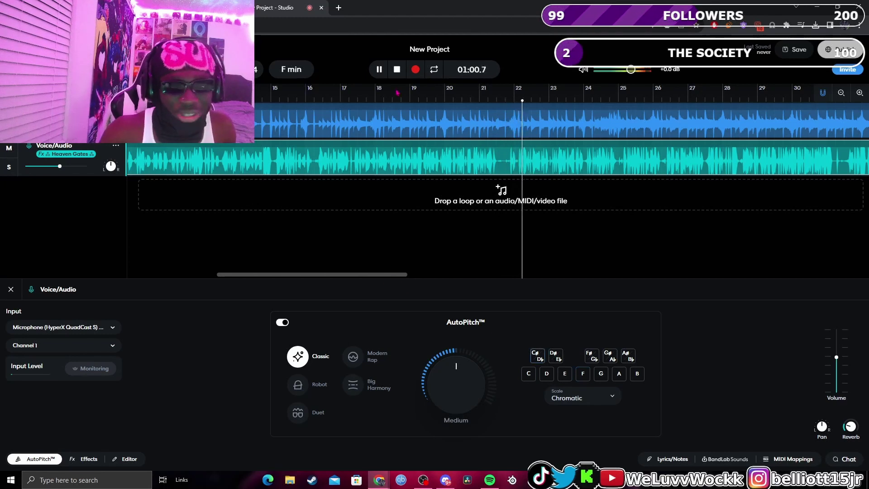
click(379, 69)
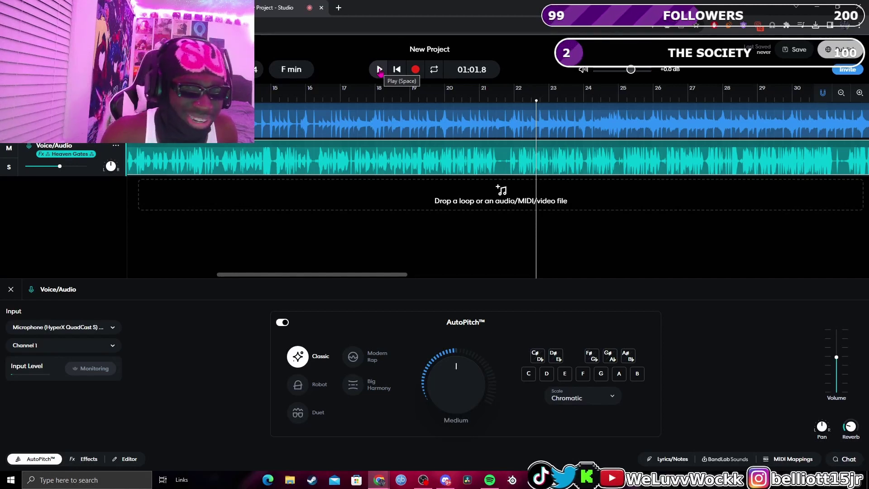
click(379, 69)
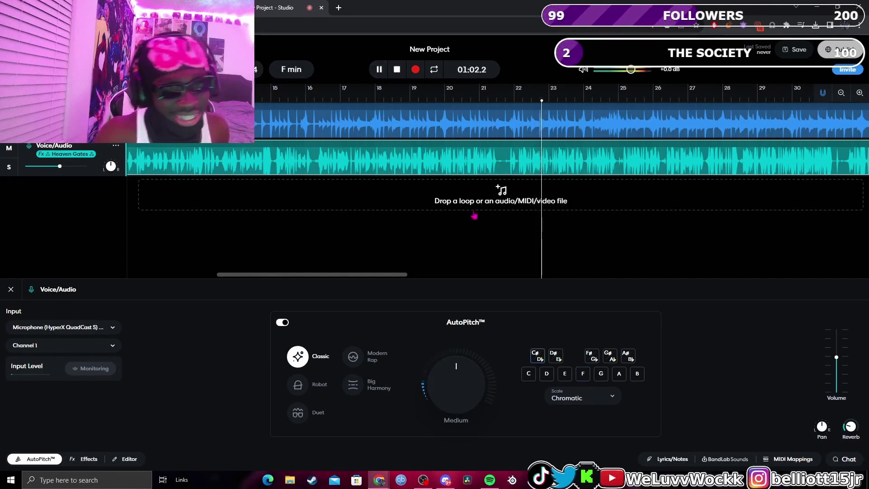
drag(400, 277, 413, 276)
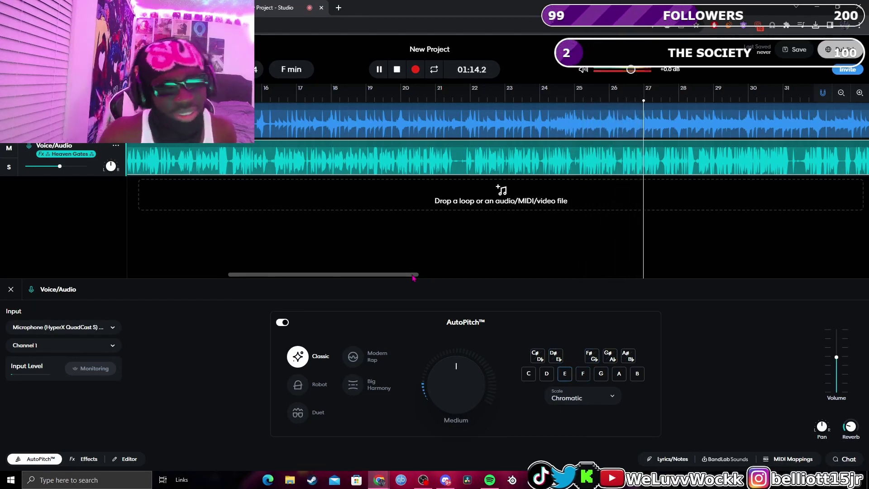
drag(413, 279, 495, 276)
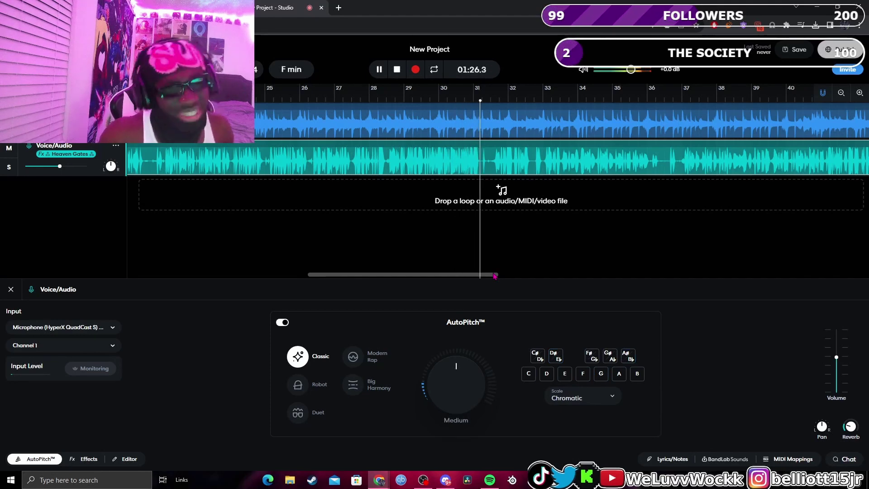
click(380, 69)
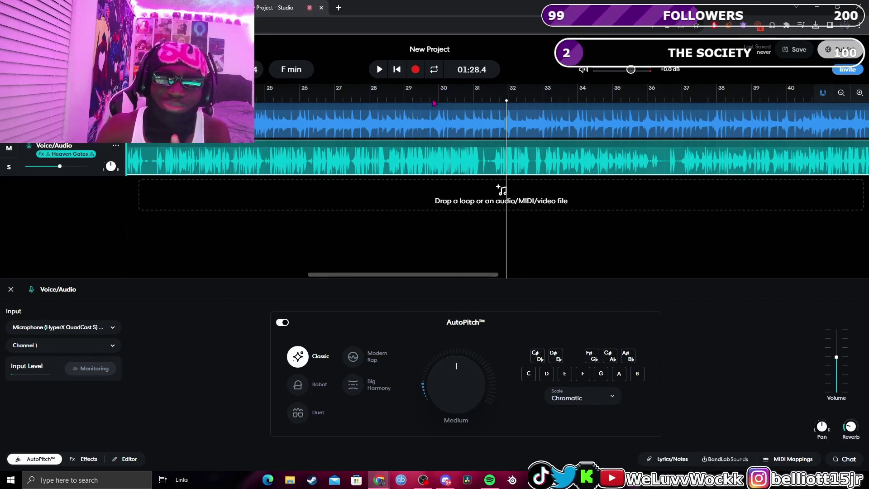
Step: Replay the take from around bar 28, follow the playback along the timeline, and pause at about 02:06
drag(431, 102, 388, 102)
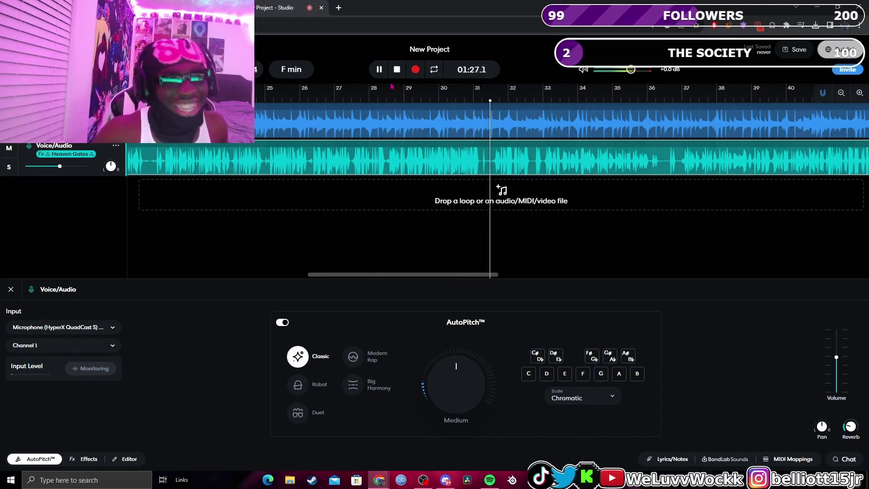
click(379, 70)
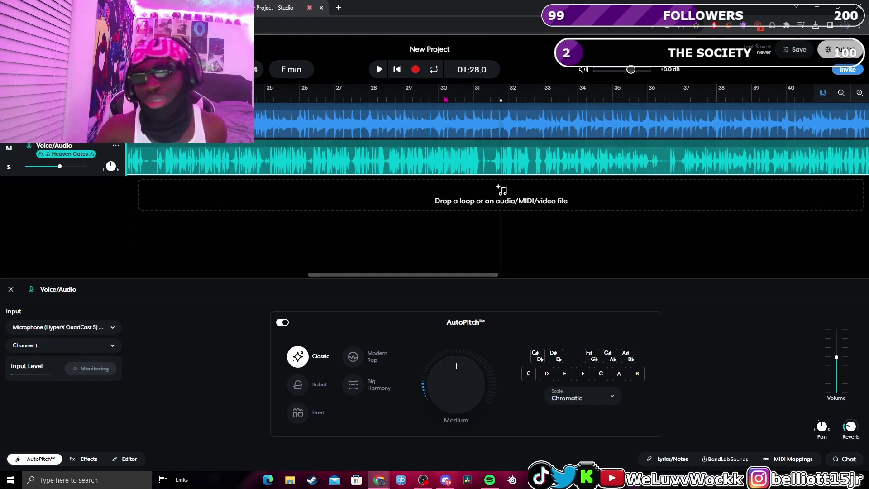
click(379, 73)
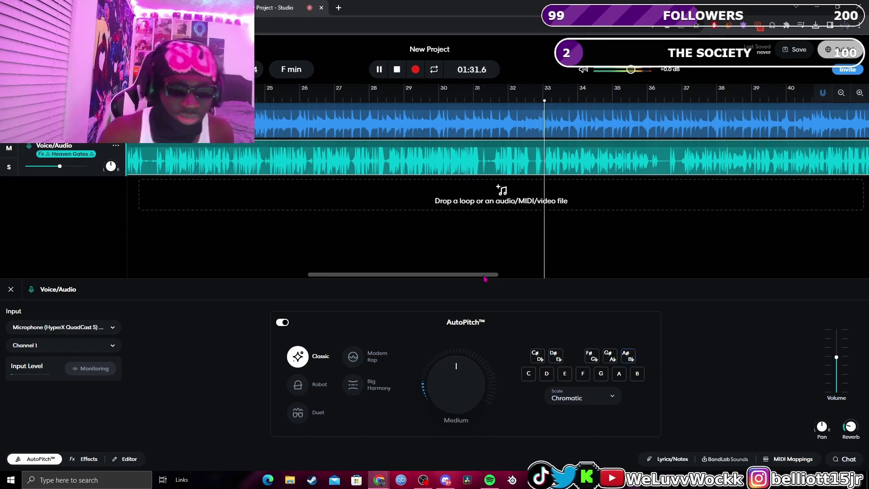
drag(486, 279, 519, 282)
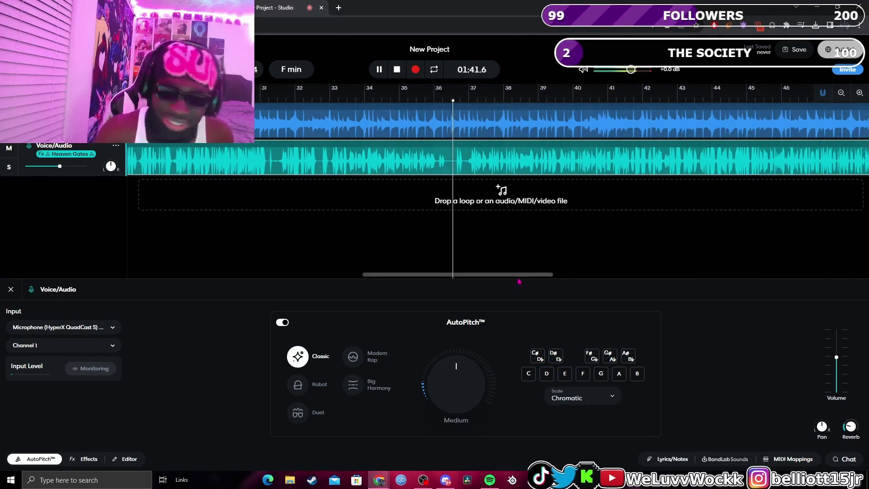
drag(523, 280, 532, 279)
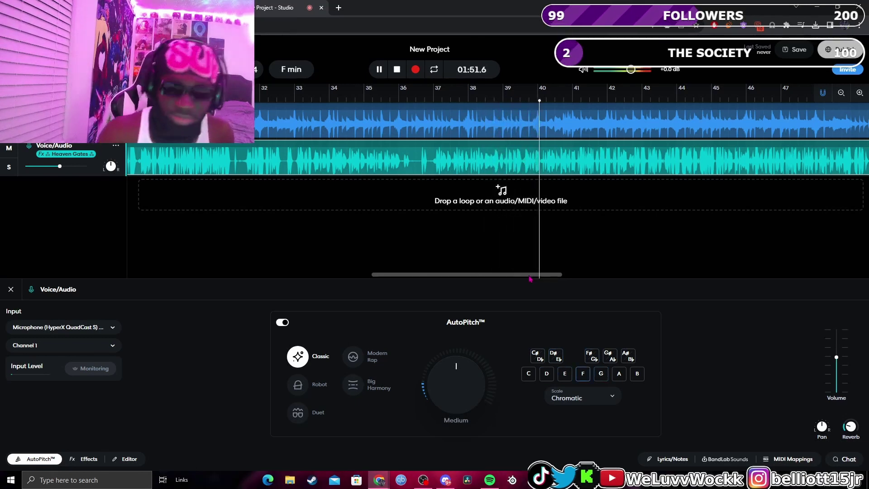
drag(531, 279, 596, 276)
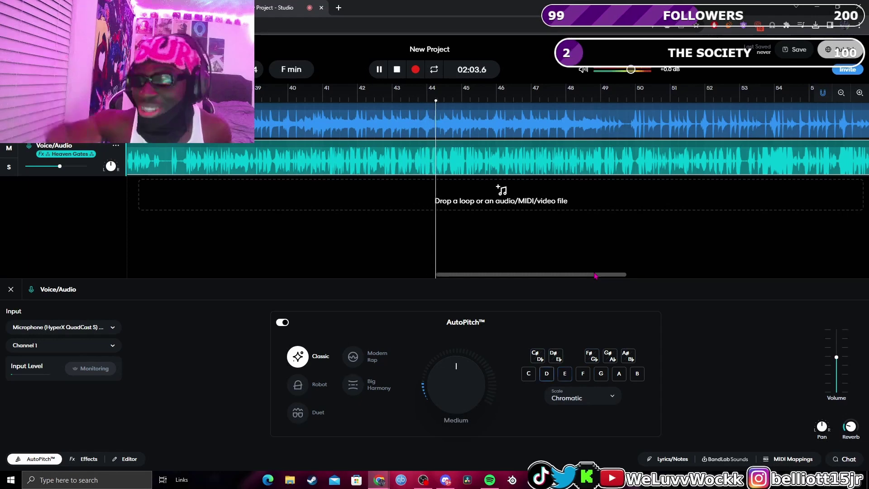
click(380, 73)
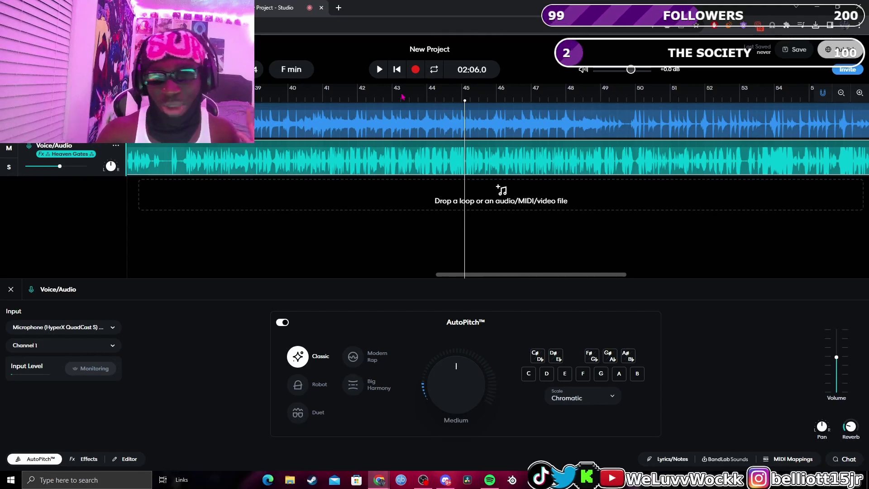
Step: Replay the vocals from 01:55.2 and pause at about 02:20
drag(374, 100, 335, 100)
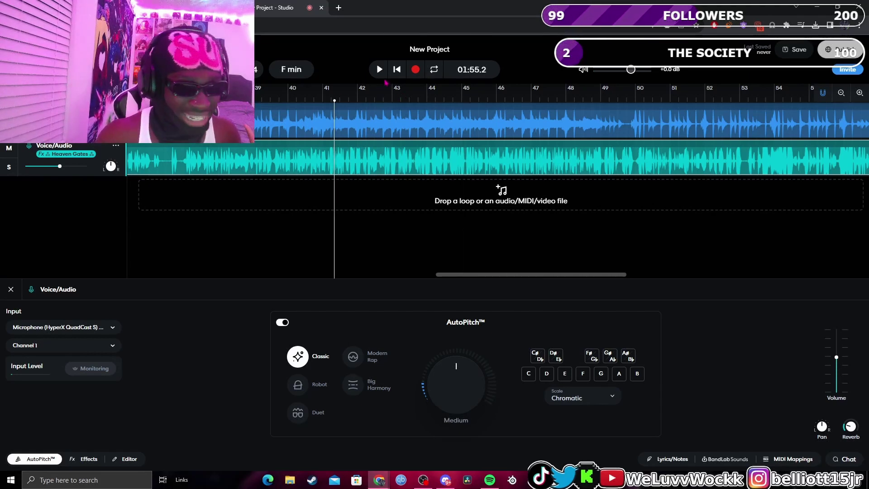
click(379, 72)
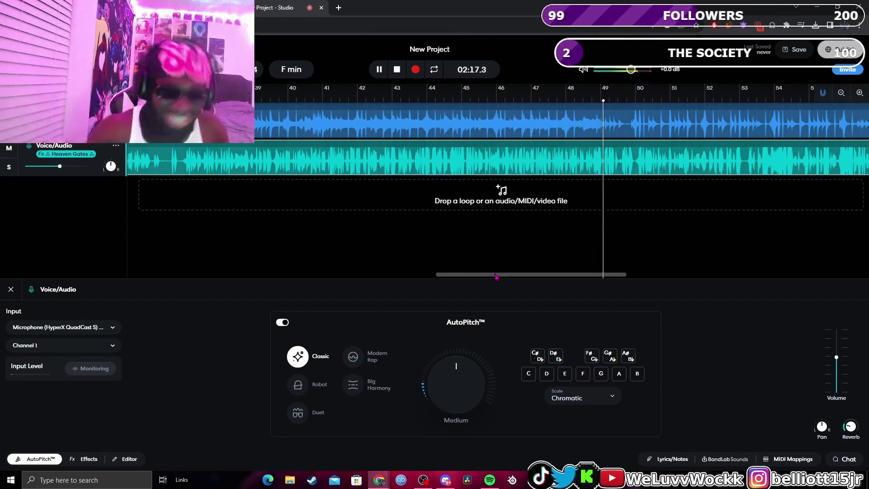
drag(496, 277, 513, 275)
key(space)
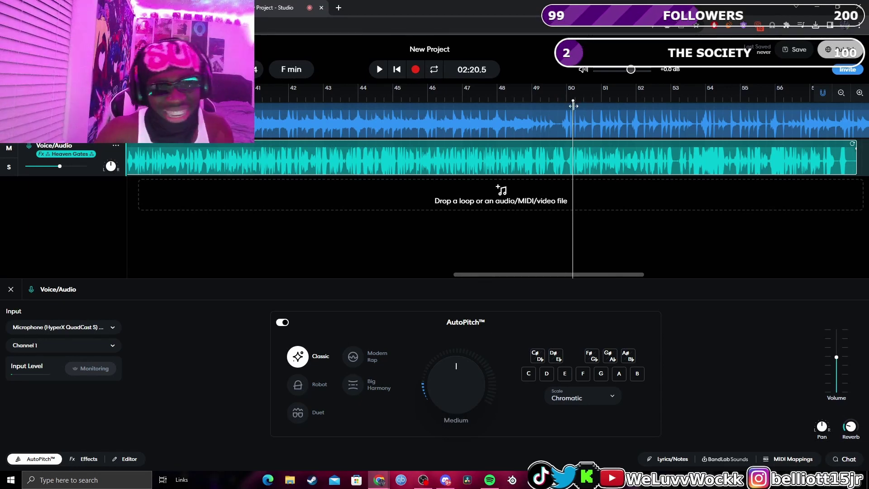
Step: Play from 02:15.0 past the end of the vocal region, and stop playback
drag(573, 100, 506, 101)
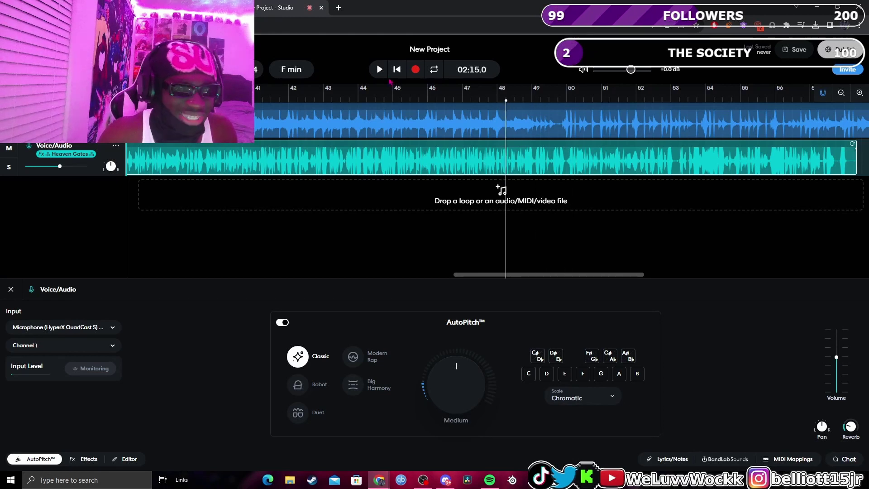
click(391, 77)
drag(572, 276, 640, 265)
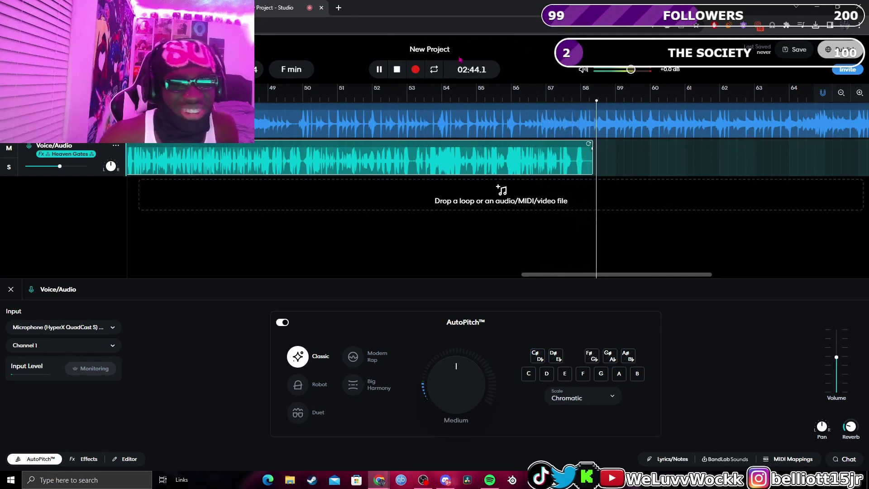
drag(572, 277, 608, 277)
click(447, 106)
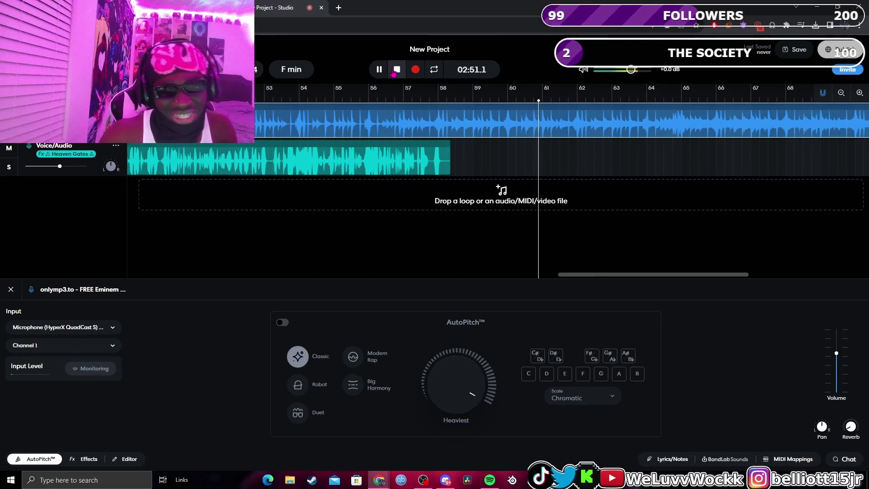
key(space)
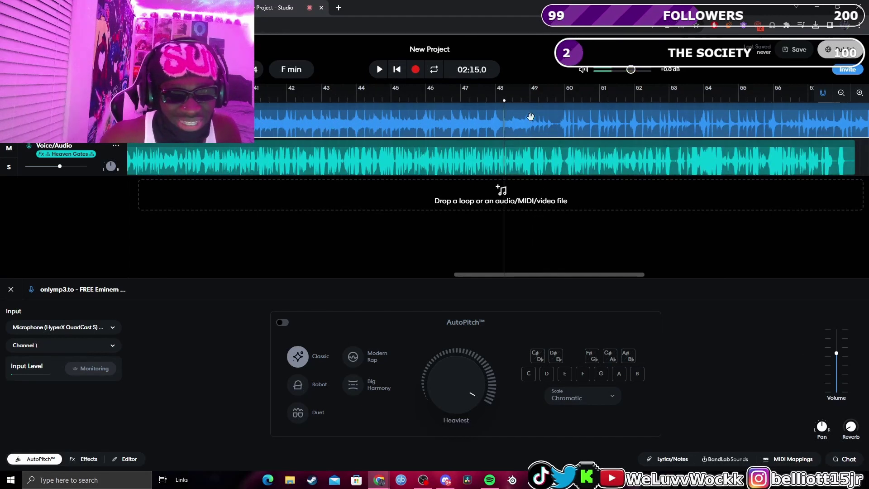
Step: Slice the beat region at 02:53.3 and delete the part after the cut
drag(504, 100, 736, 126)
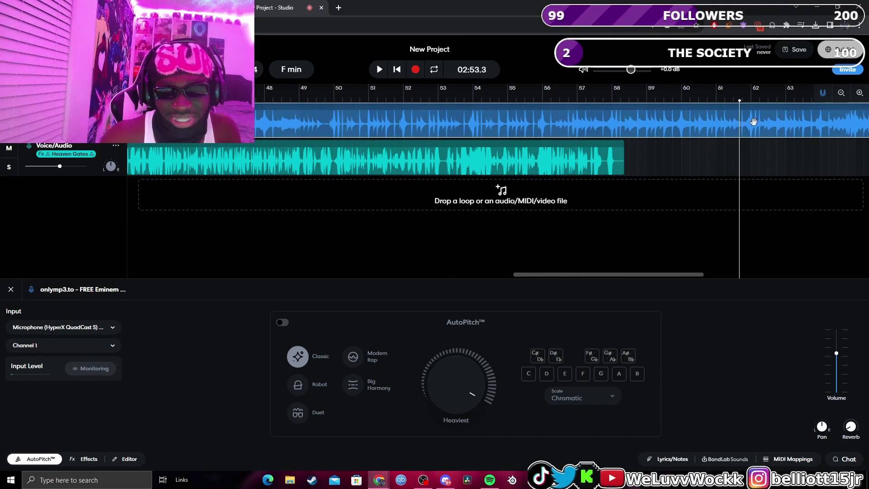
right_click(750, 121)
click(784, 186)
right_click(775, 131)
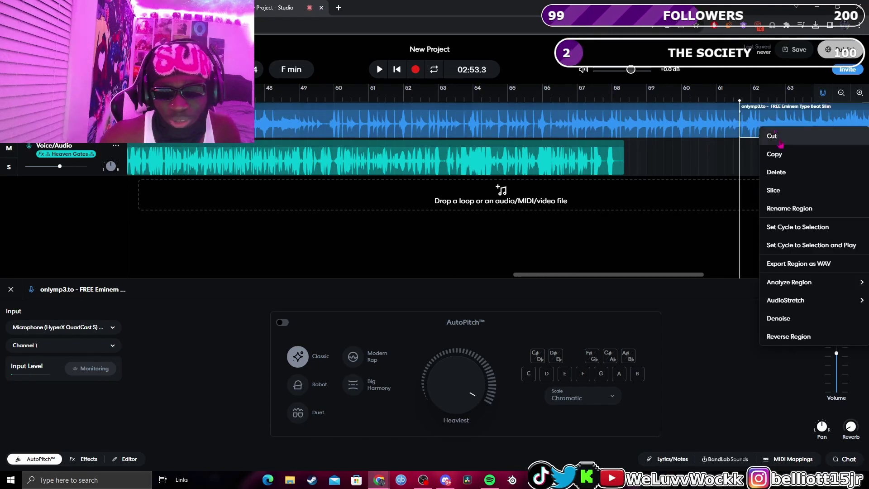
click(785, 174)
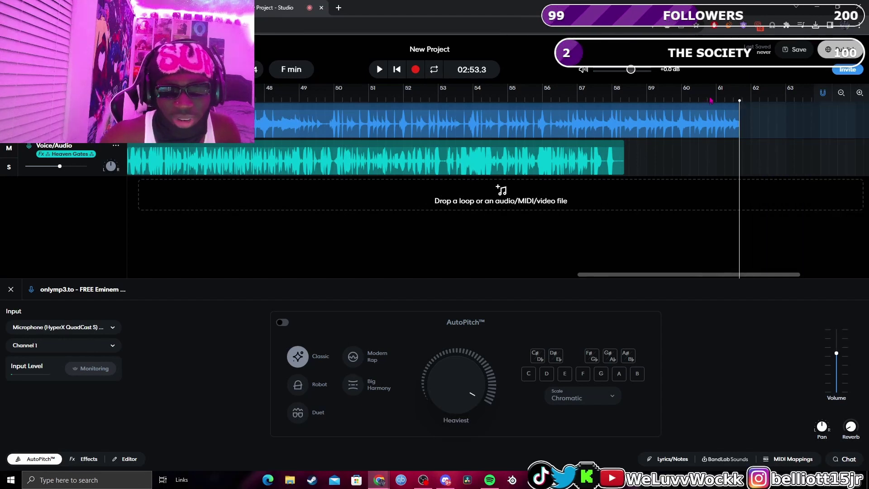
Step: Play the ending from 02:38.6 while extending the beat region's end to just before bar 63, and stop playback
drag(603, 96, 560, 96)
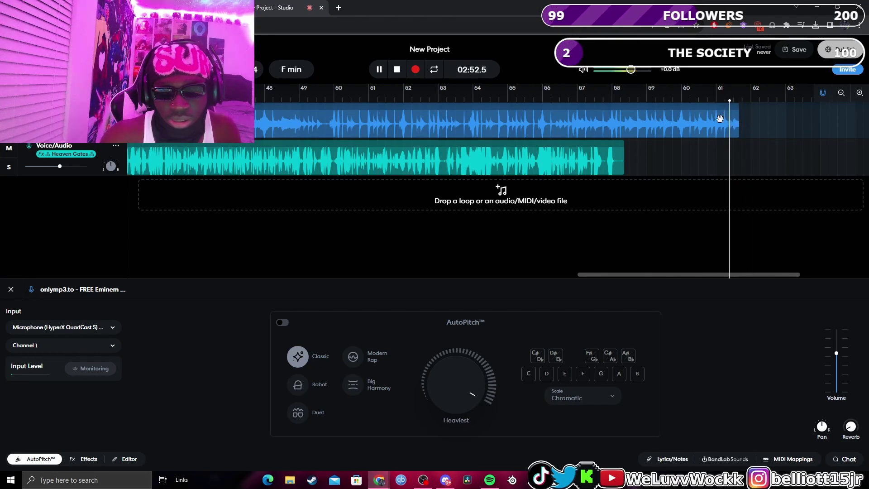
drag(738, 121, 763, 123)
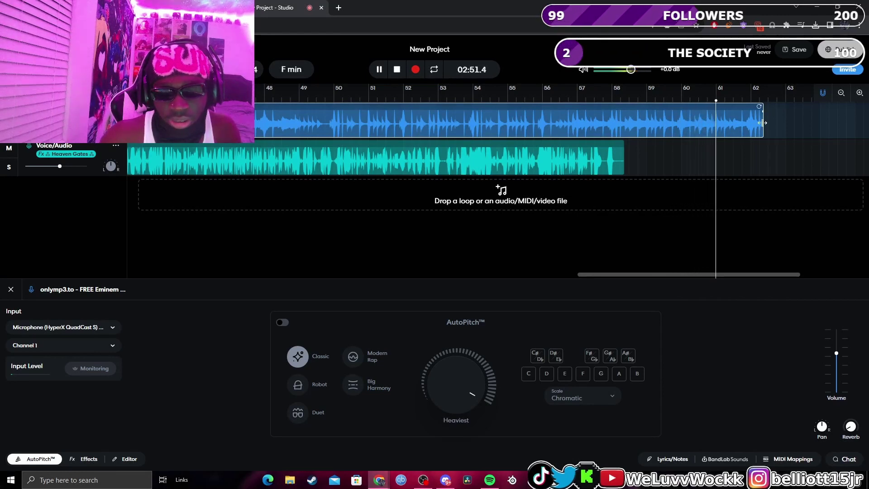
drag(763, 123, 774, 123)
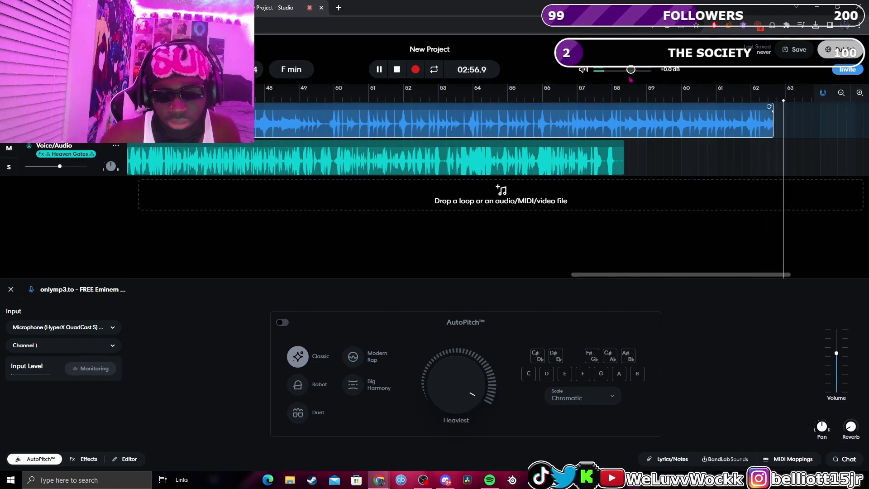
drag(774, 118, 794, 117)
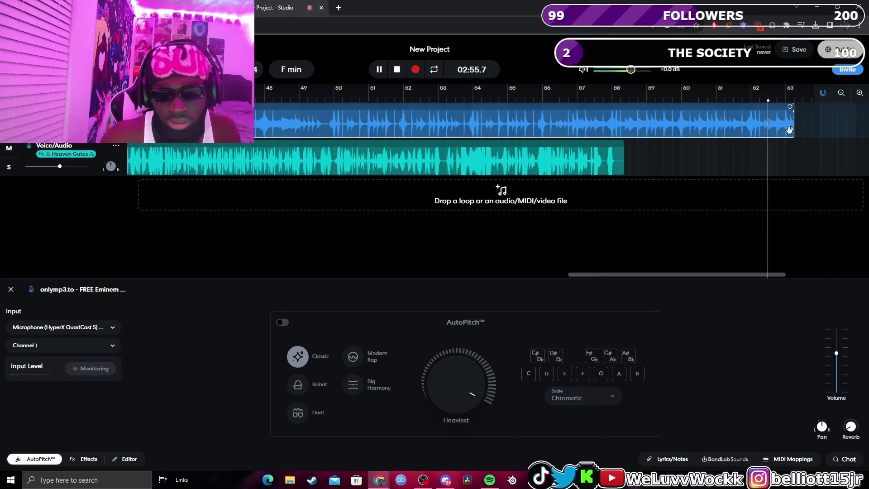
drag(793, 128, 785, 128)
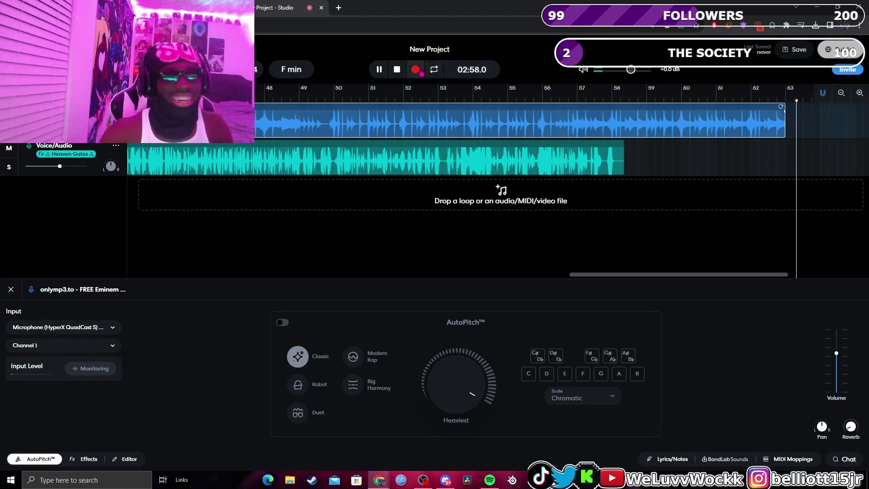
click(401, 73)
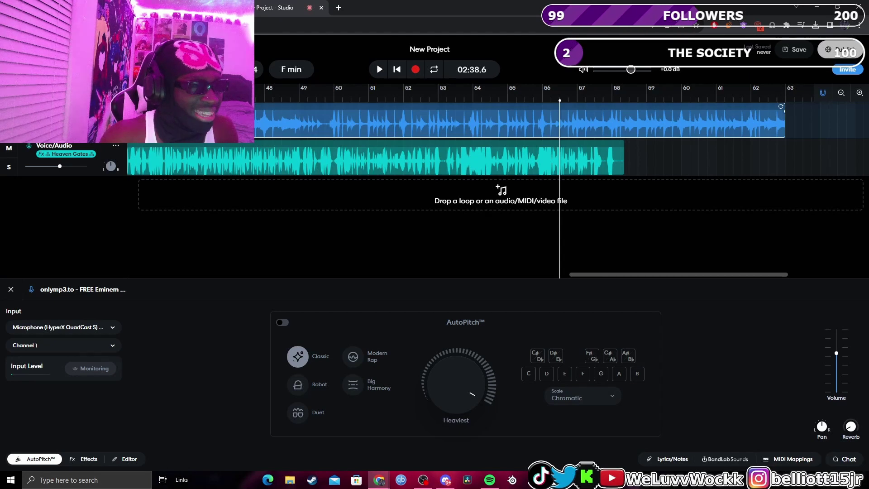
Step: Copy the vocal recording onto a new Voice/Audio track and align the copy's start with the original
click(397, 71)
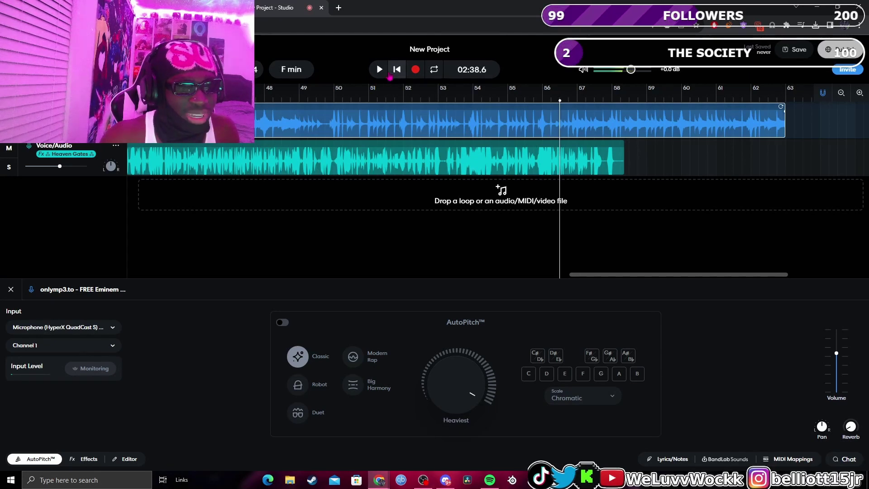
right_click(394, 162)
click(410, 189)
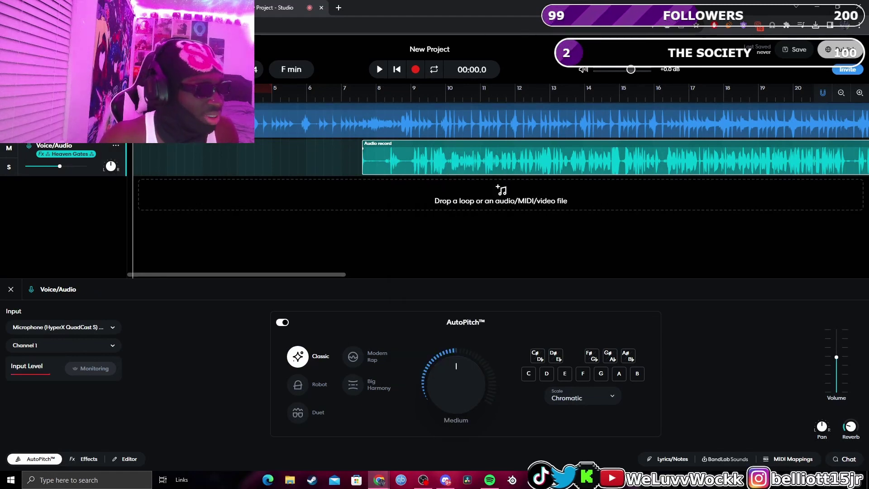
click(107, 195)
click(76, 152)
right_click(274, 202)
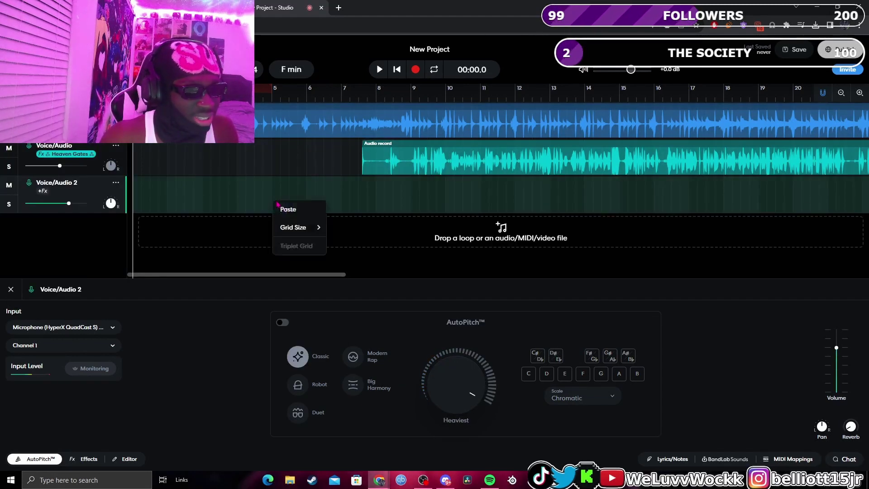
click(311, 222)
drag(369, 198, 592, 207)
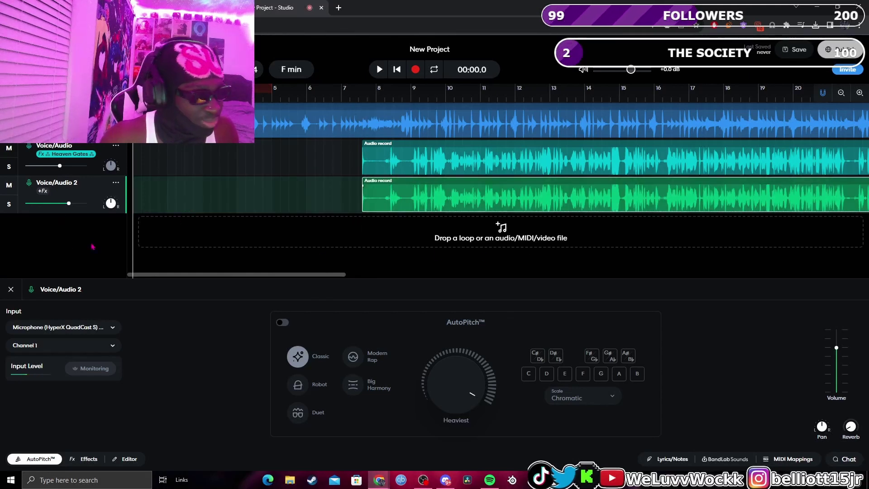
Step: Apply the Heaven Gates preset from the saved presets to the Voice/Audio 2 track
click(117, 185)
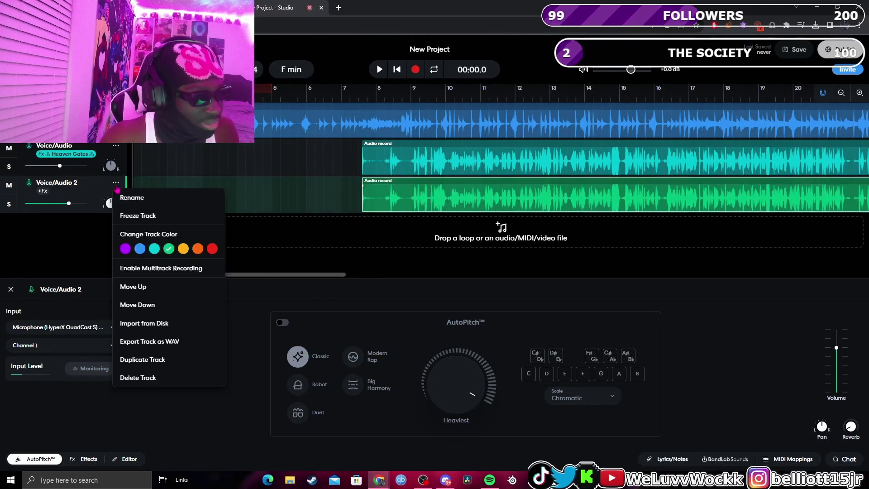
click(69, 234)
click(89, 459)
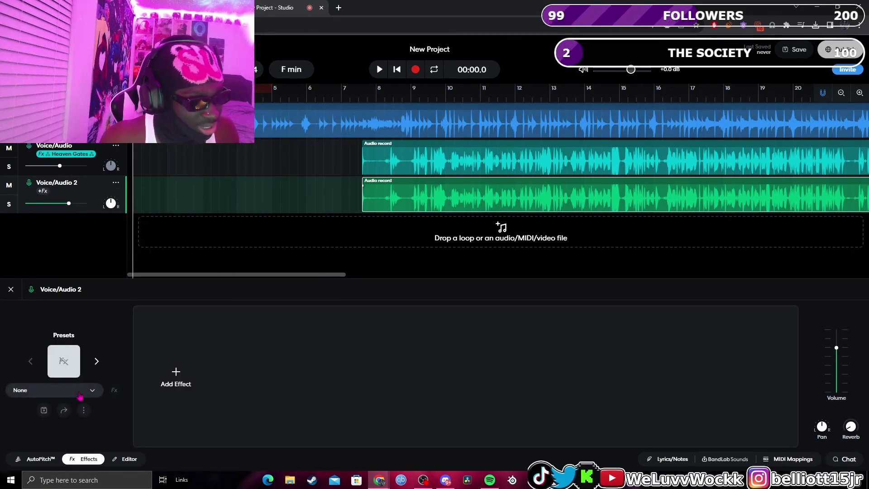
click(81, 391)
click(35, 272)
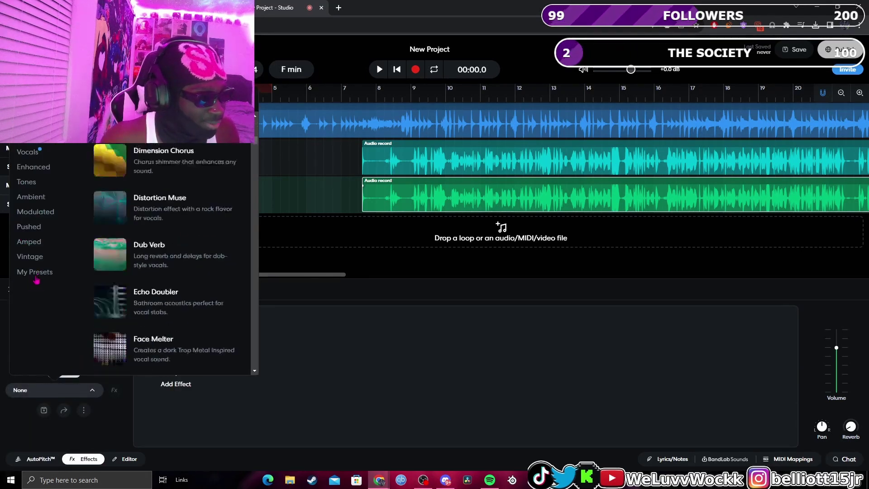
click(167, 258)
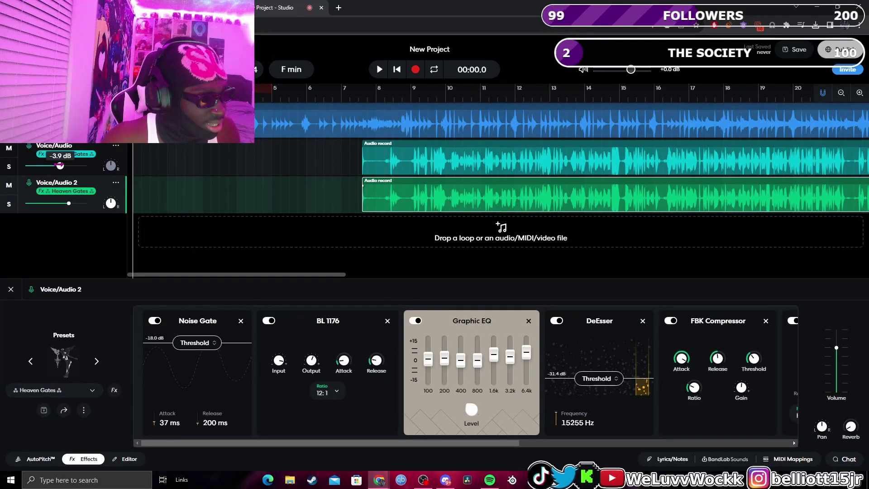
Step: Lower Voice/Audio 2's volume to about the original vocal's level and turn on Classic AutoPitch at Medium strength
drag(69, 203, 59, 203)
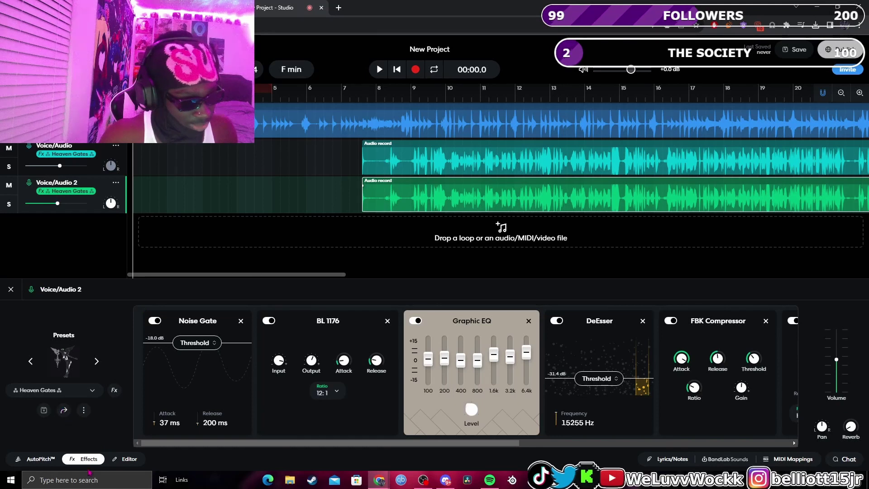
click(39, 459)
click(283, 322)
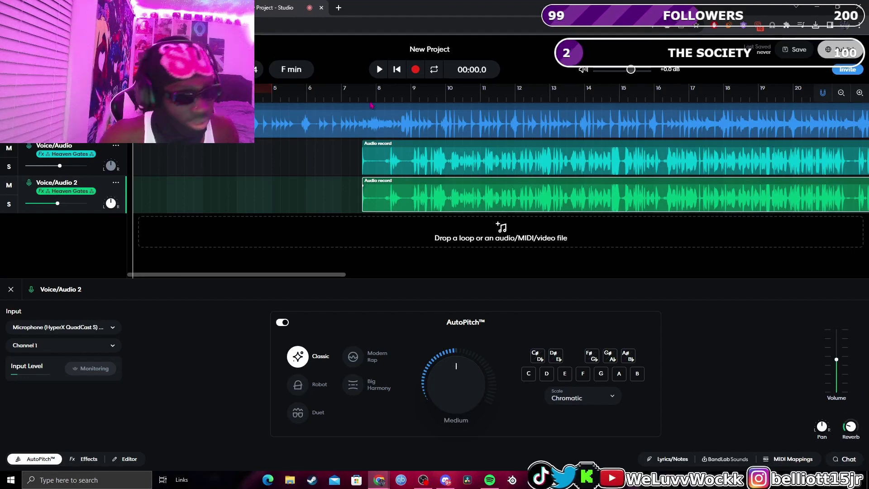
Step: Play the layered vocals from 00:17.3 while lowering Voice/Audio 2 well below the main vocal, and stop playback
click(344, 97)
click(380, 70)
click(386, 70)
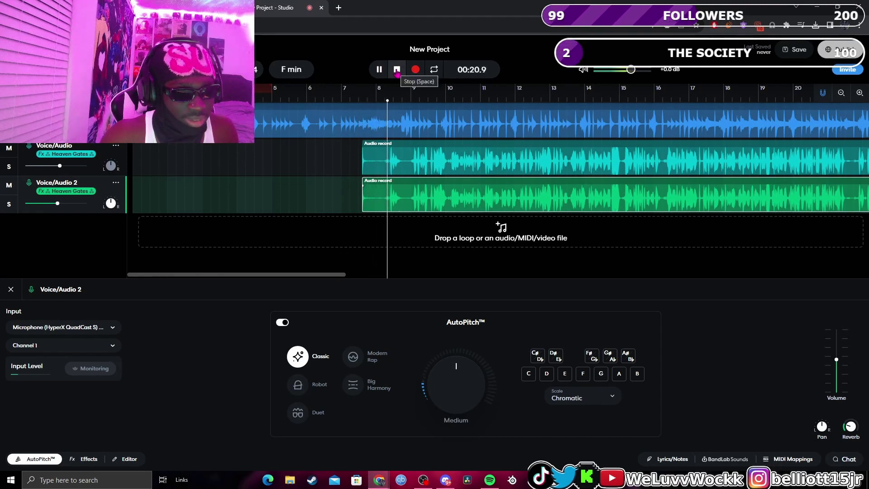
click(397, 70)
drag(57, 203, 43, 203)
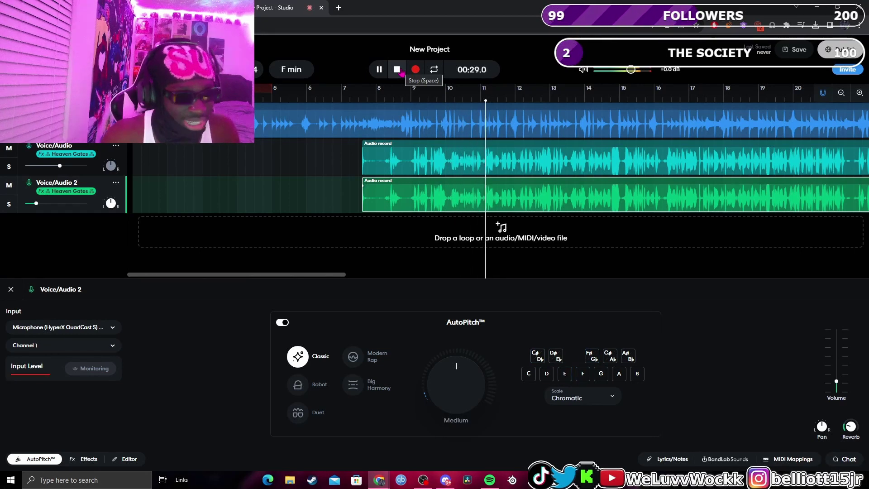
click(397, 70)
Step: Add a third Voice/Audio track to the project
right_click(243, 235)
click(194, 241)
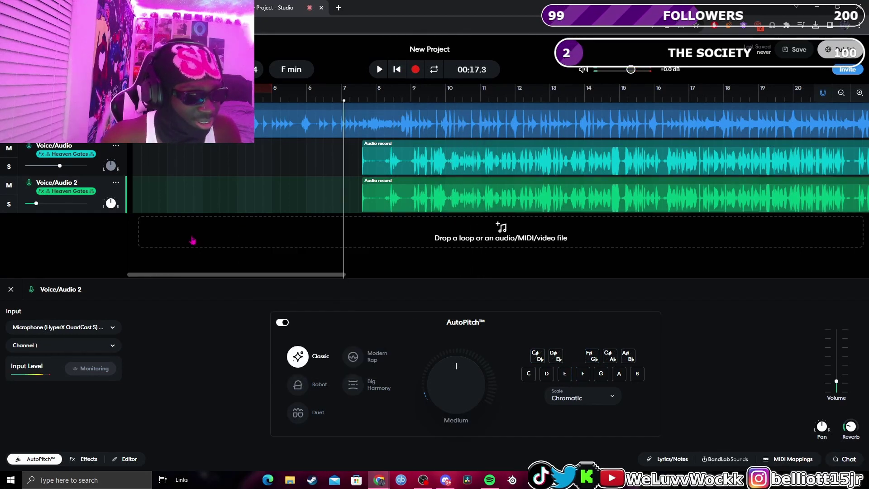
click(40, 108)
click(54, 145)
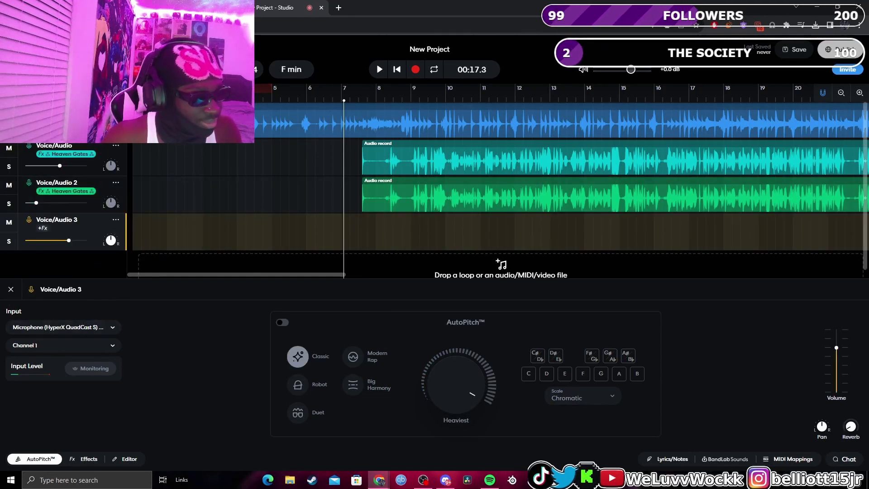
Step: Paste the vocal recording onto Voice/Audio 3 at 00:18.8 and set the playhead to 00:16.2
right_click(285, 229)
click(361, 104)
right_click(374, 227)
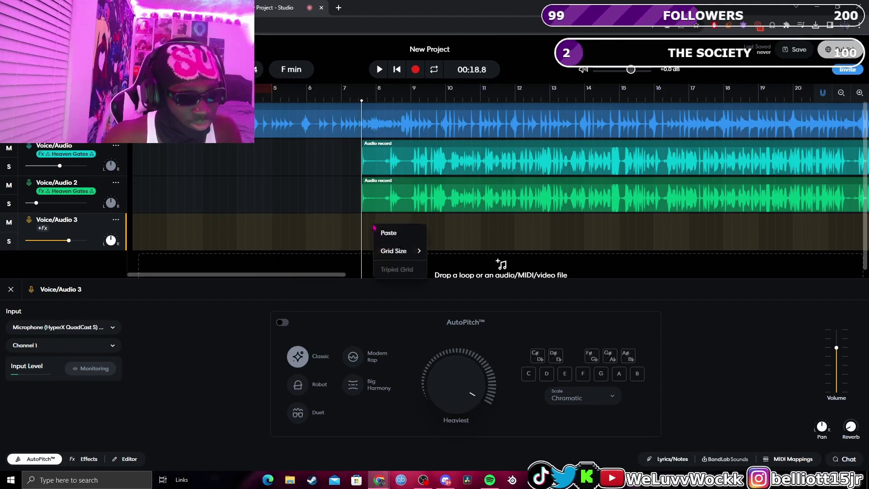
click(388, 233)
click(331, 102)
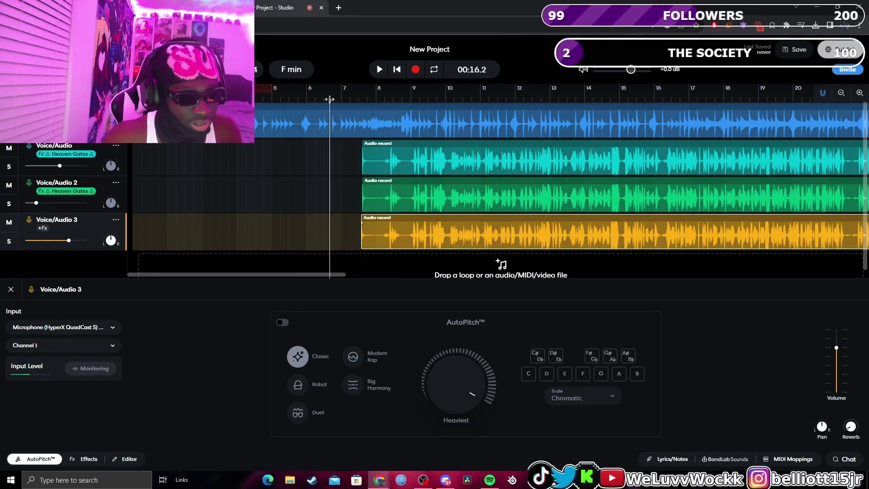
Step: Apply the angel libs preset to Voice/Audio 3 and lower its volume to about -21 dB
drag(68, 241, 39, 240)
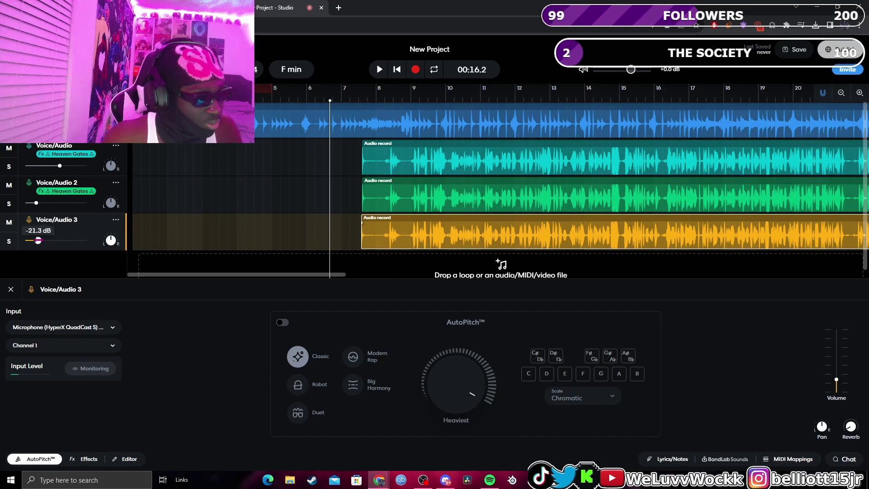
click(90, 460)
click(68, 391)
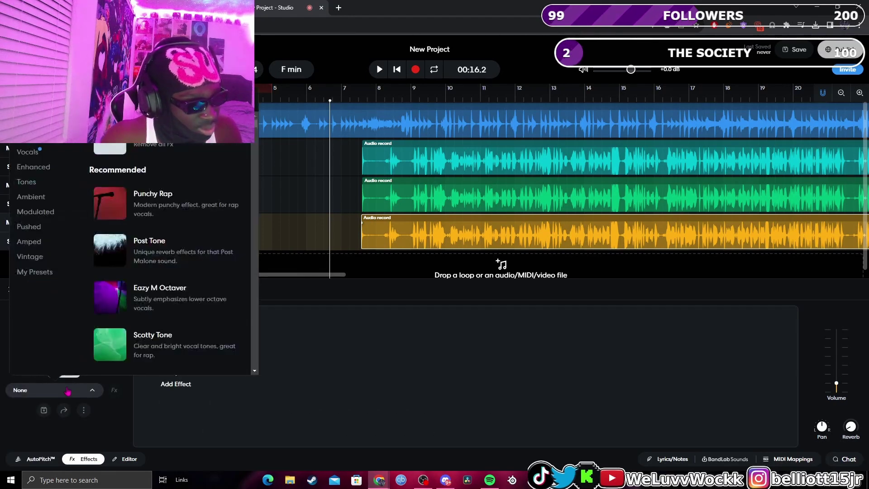
click(36, 273)
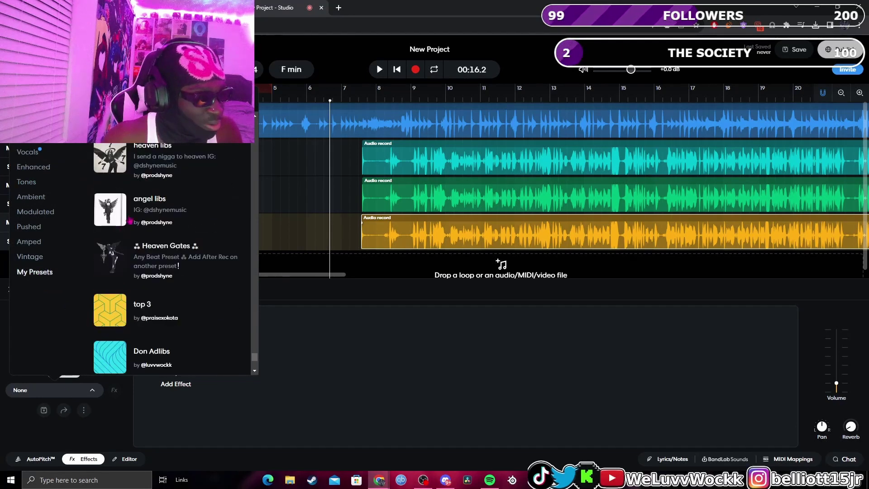
click(145, 205)
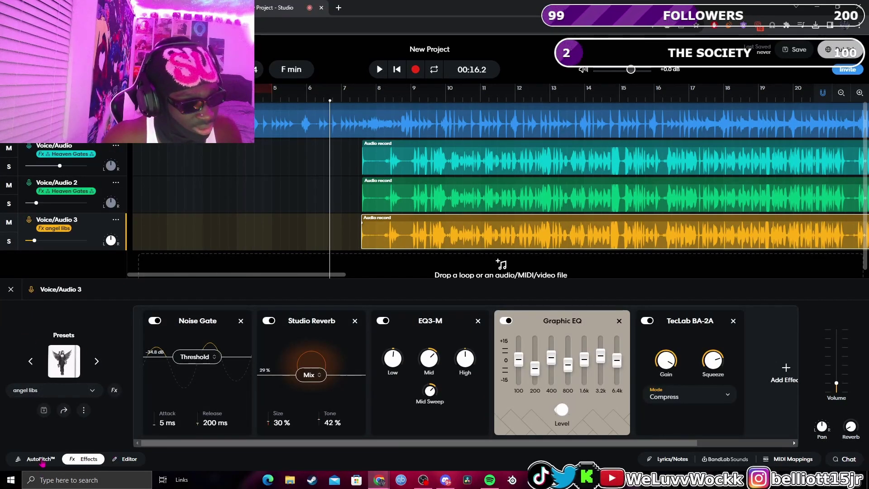
click(39, 241)
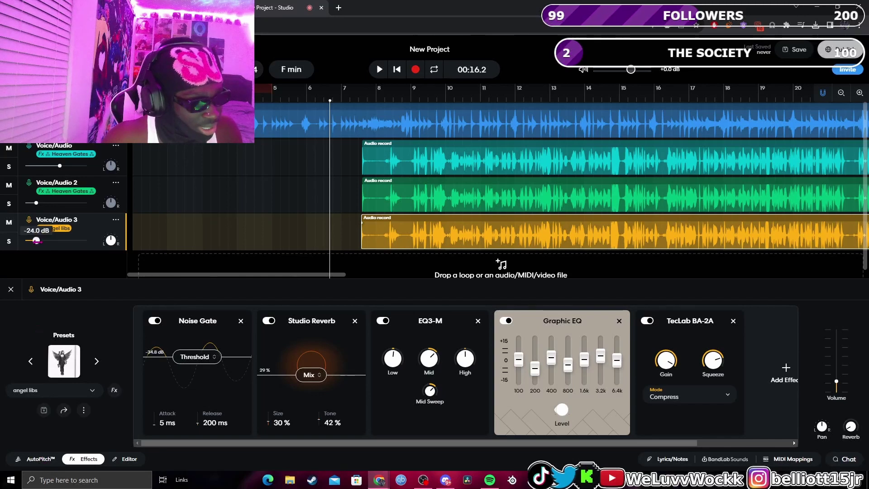
Step: Turn on Classic AutoPitch at Medium strength with 35% reverb for Voice/Audio 3, and play from 00:16.2
click(38, 459)
click(283, 322)
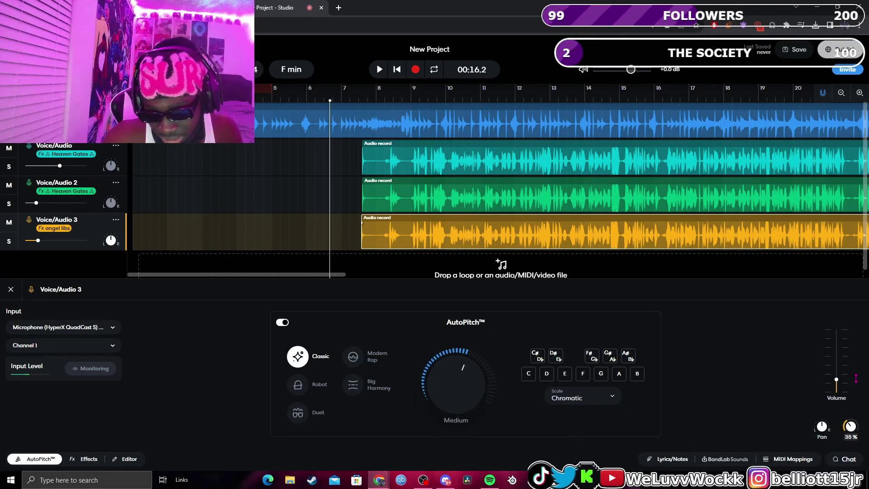
click(379, 71)
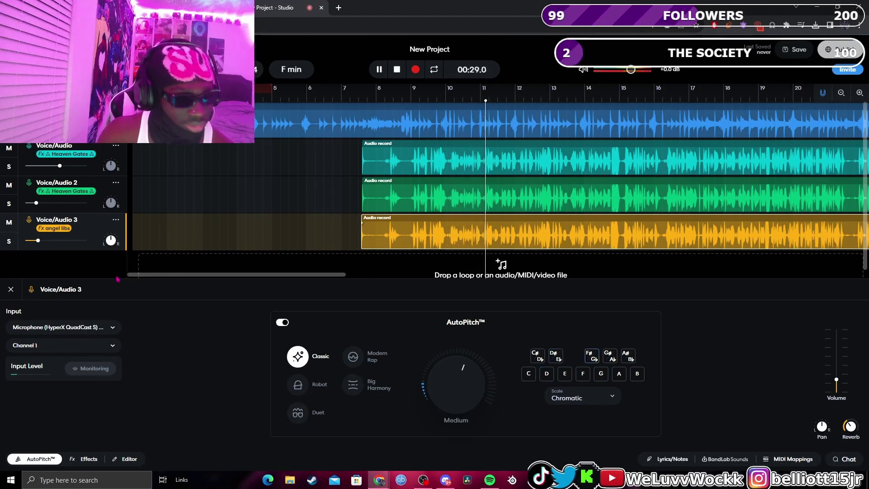
Step: Add a fourth Voice/Audio track and apply the heaven libs preset to it
click(68, 265)
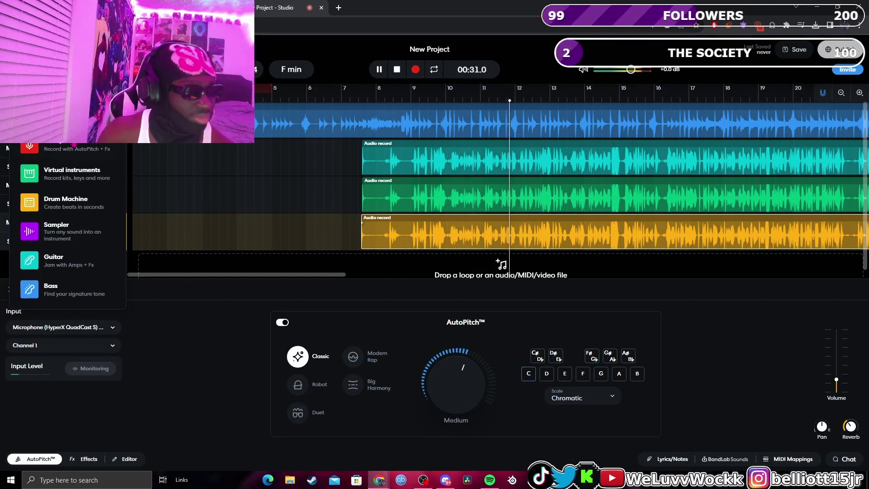
click(54, 147)
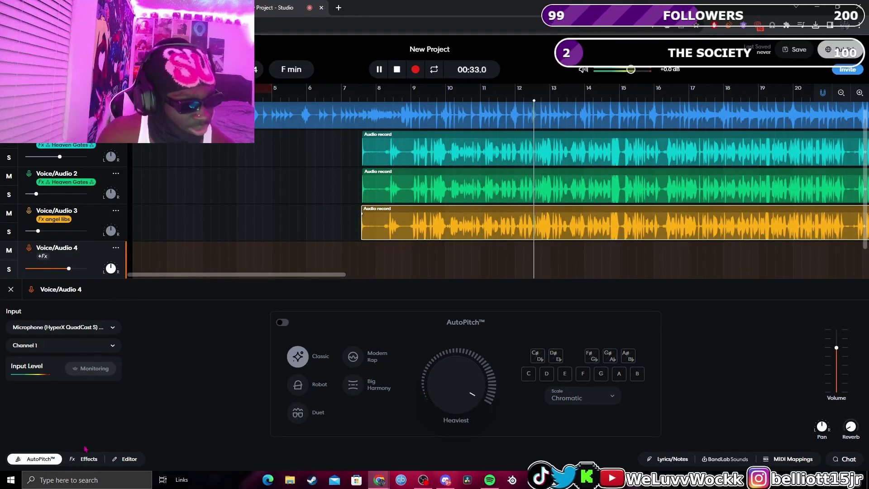
click(90, 459)
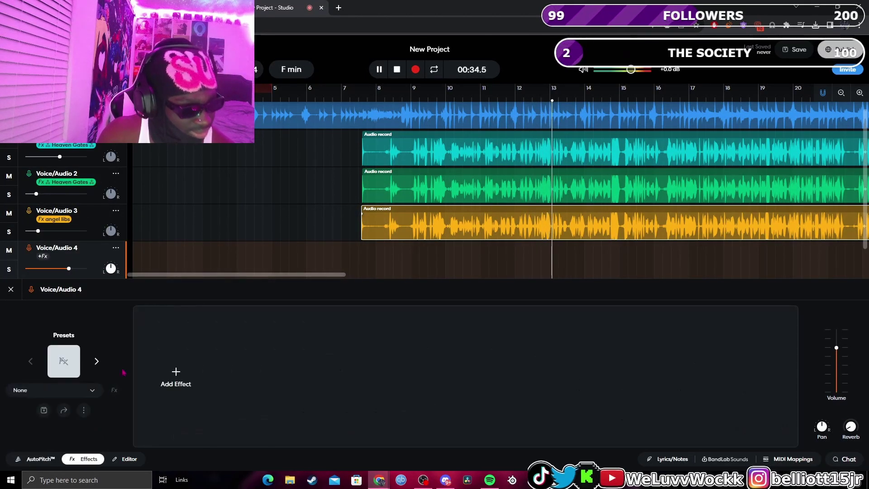
click(75, 392)
click(41, 272)
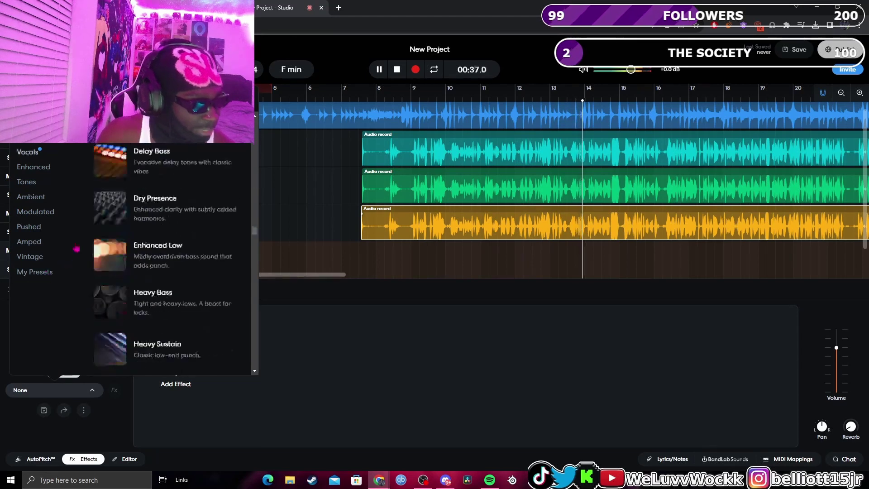
click(174, 168)
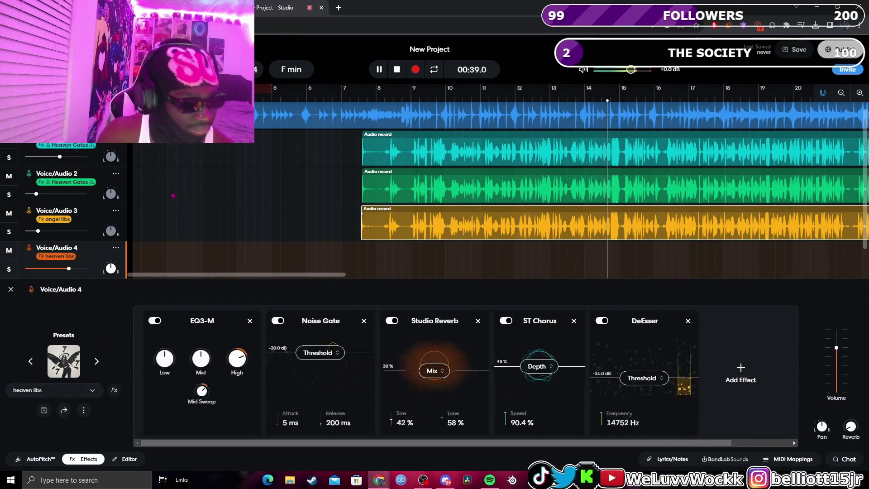
Step: Record a short test take on Voice/Audio 4 from 00:01.4 to about 00:05.2, and stop playback
key(space)
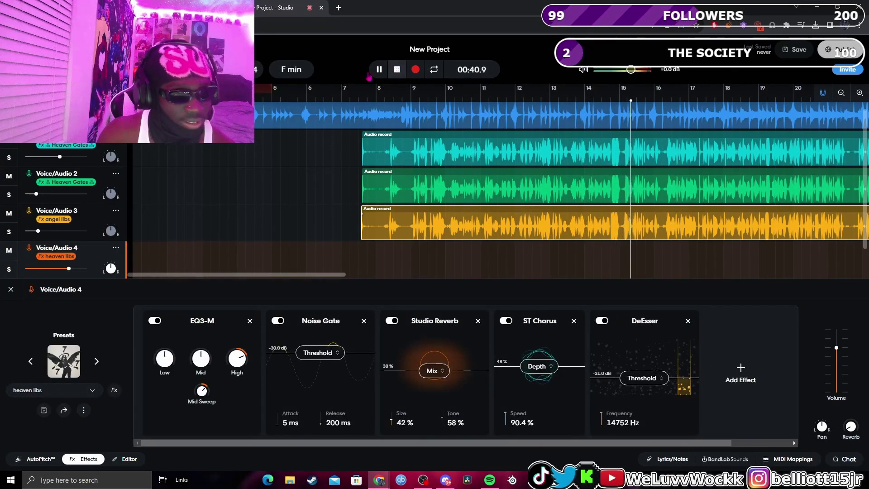
click(185, 216)
click(416, 69)
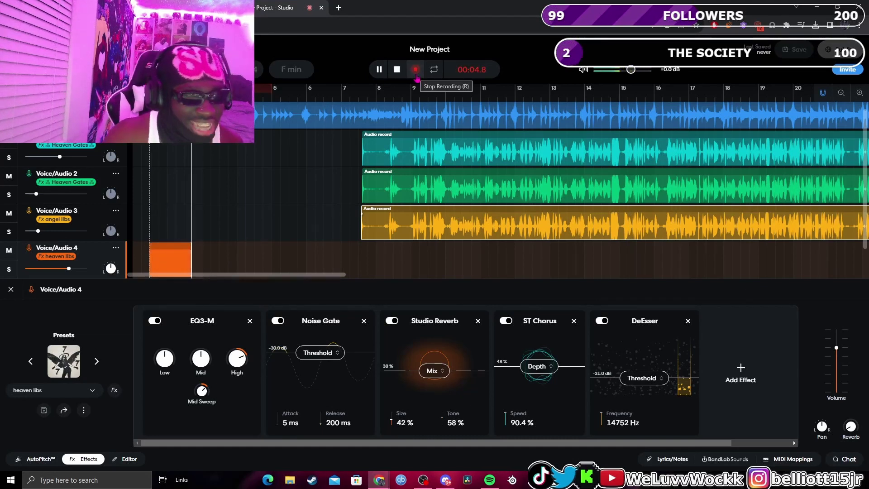
click(416, 72)
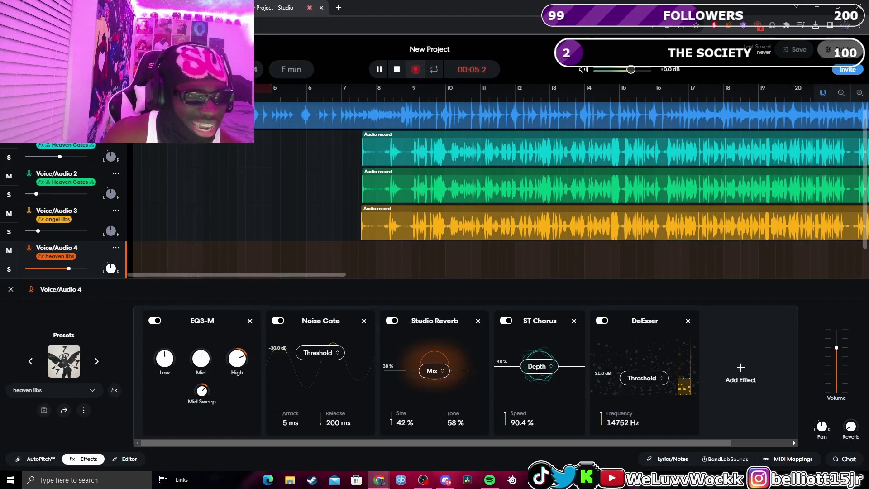
click(398, 70)
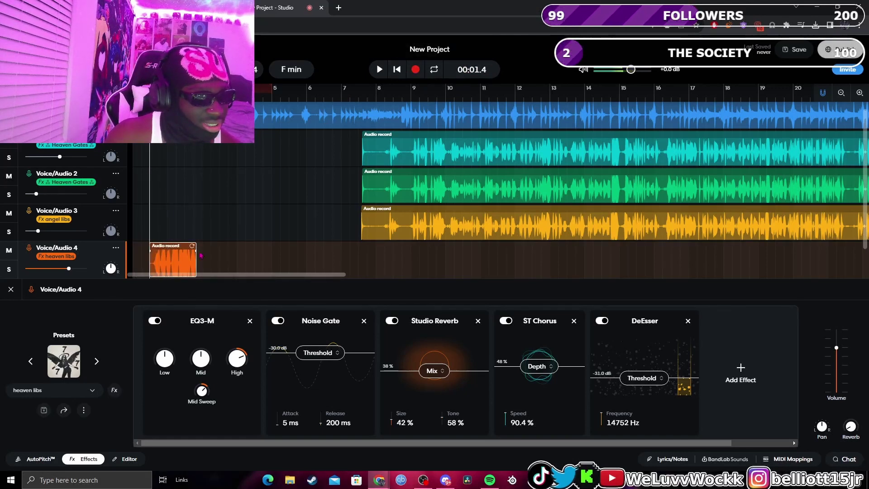
Step: Switch Voice/Audio 4 to the angel libs preset and play the test take with it
click(84, 392)
click(150, 192)
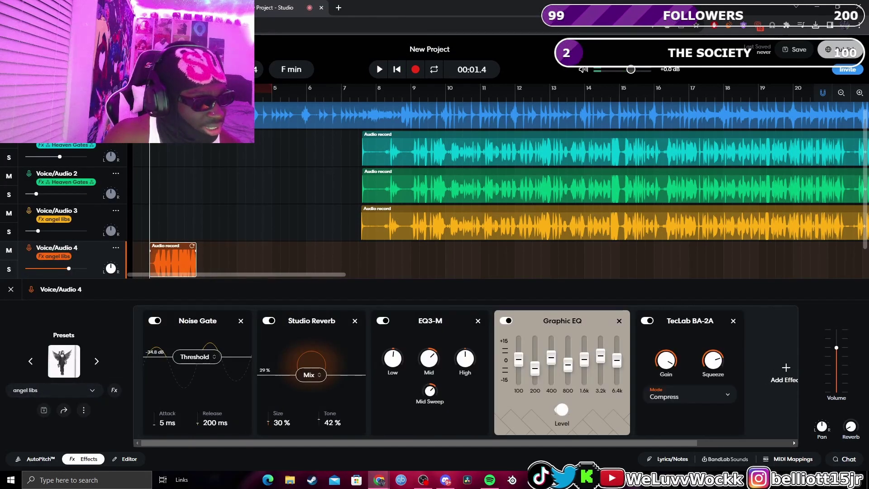
click(379, 69)
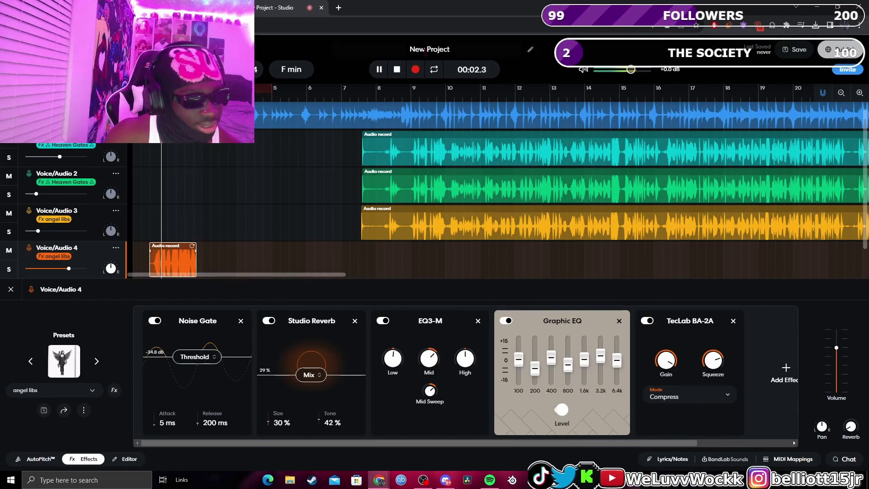
click(398, 69)
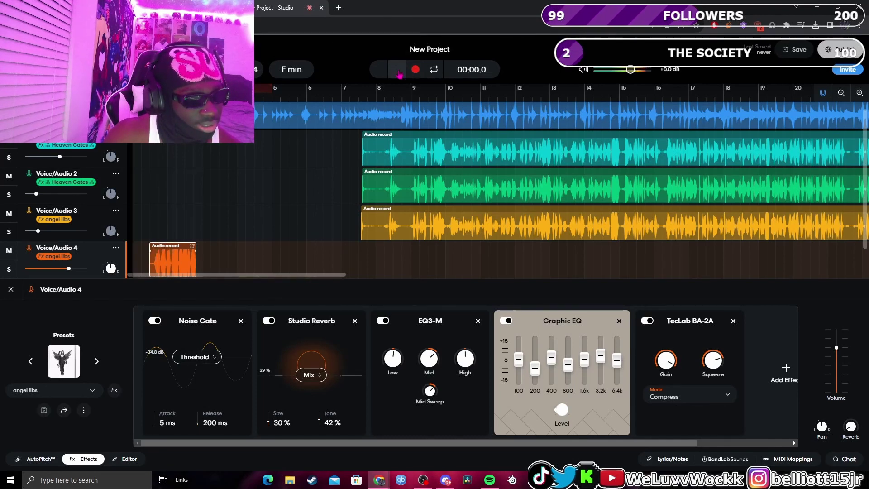
Step: Delete the test take from Voice/Audio 4 and lower the track's volume
right_click(174, 259)
click(203, 306)
drag(68, 269, 43, 269)
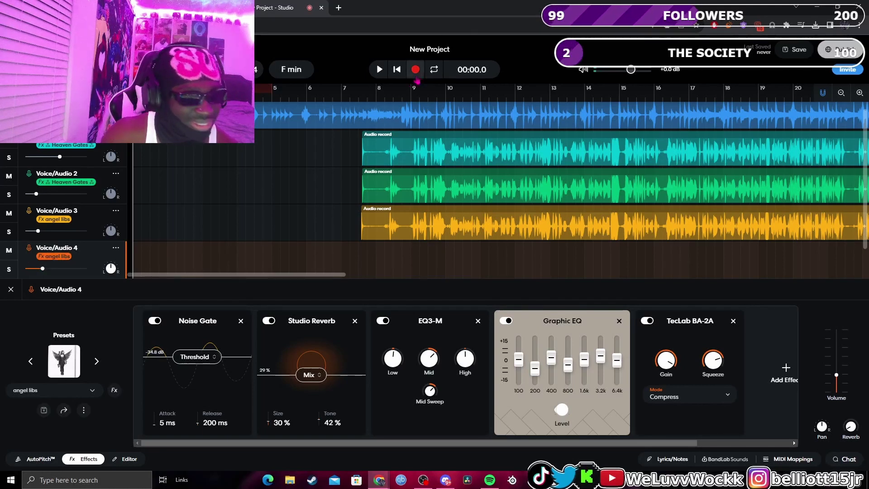
Step: Record a short take on Voice/Audio 4 from 00:00.0, and stop the recording
click(416, 75)
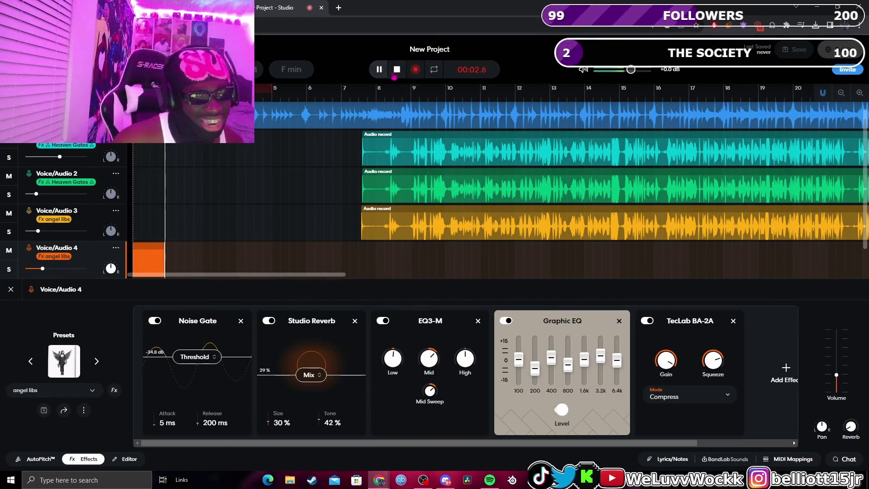
click(397, 70)
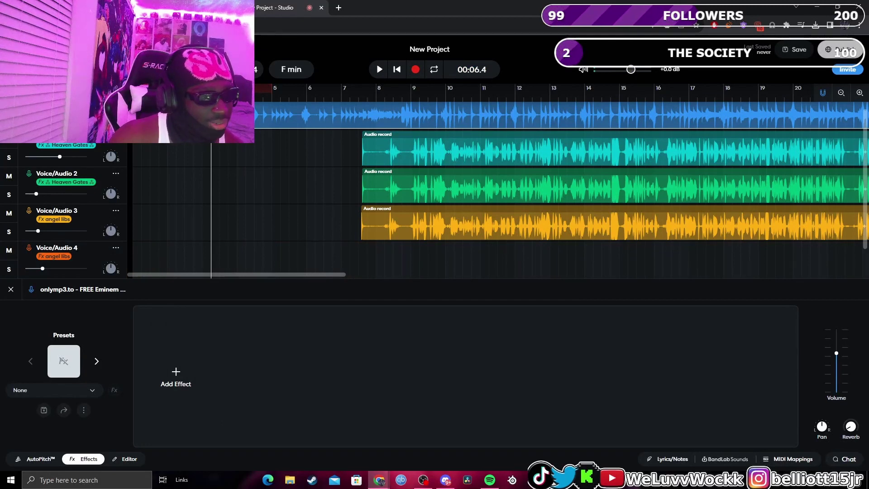
scroll(174, 204, down, 1)
scroll(180, 200, up, 1)
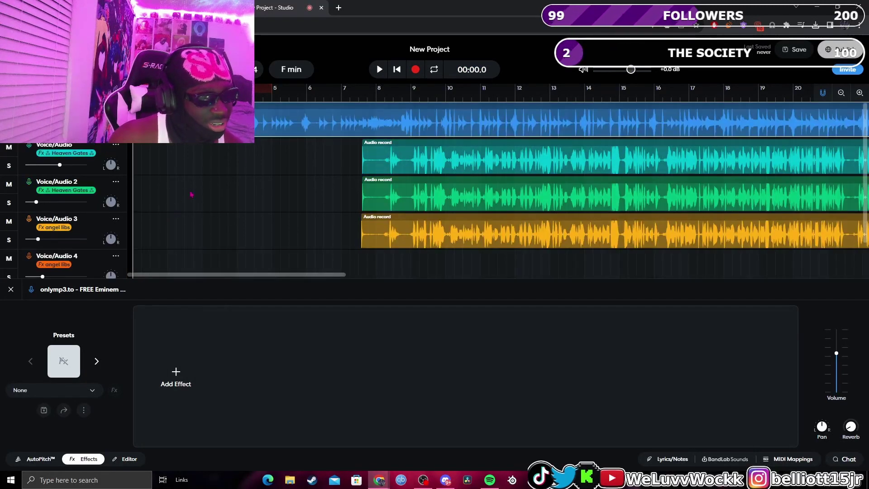
Step: Record a short test take on Voice/Audio 4 from about 00:03, and play it back
click(414, 72)
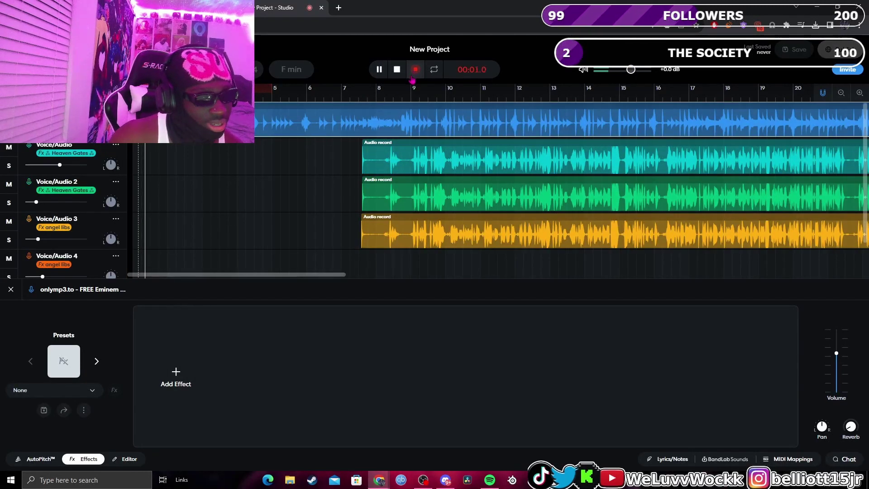
click(398, 74)
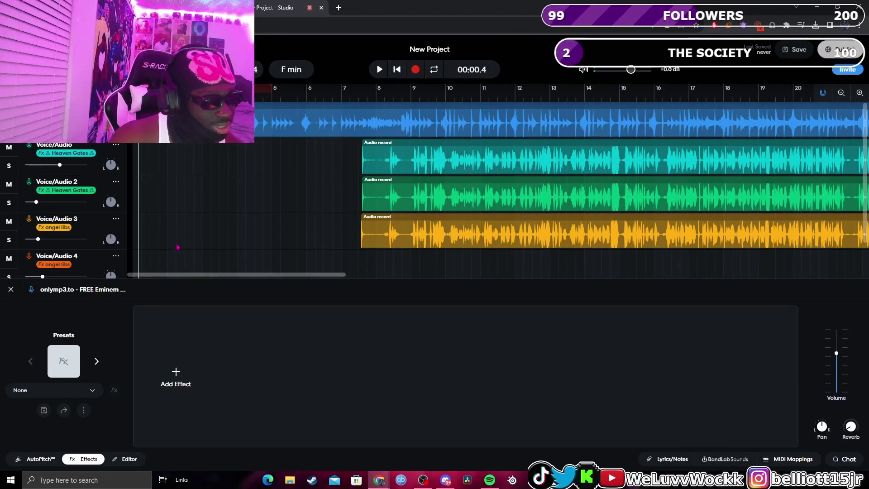
click(100, 259)
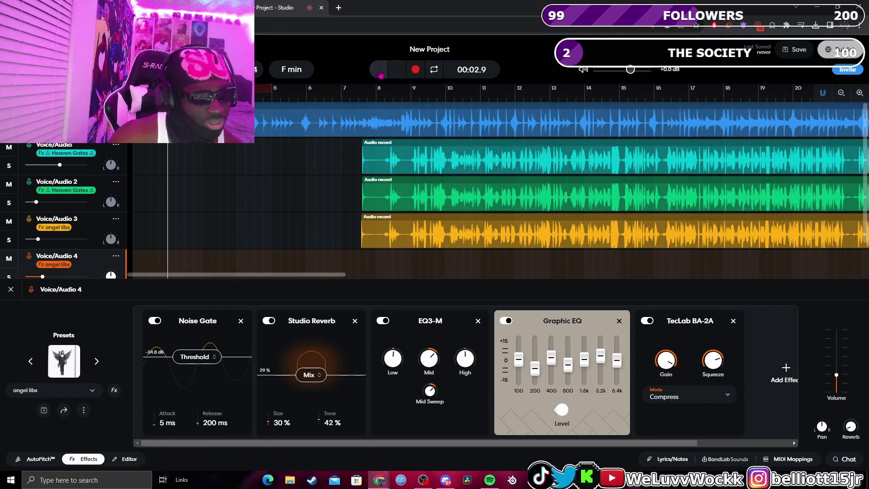
click(416, 70)
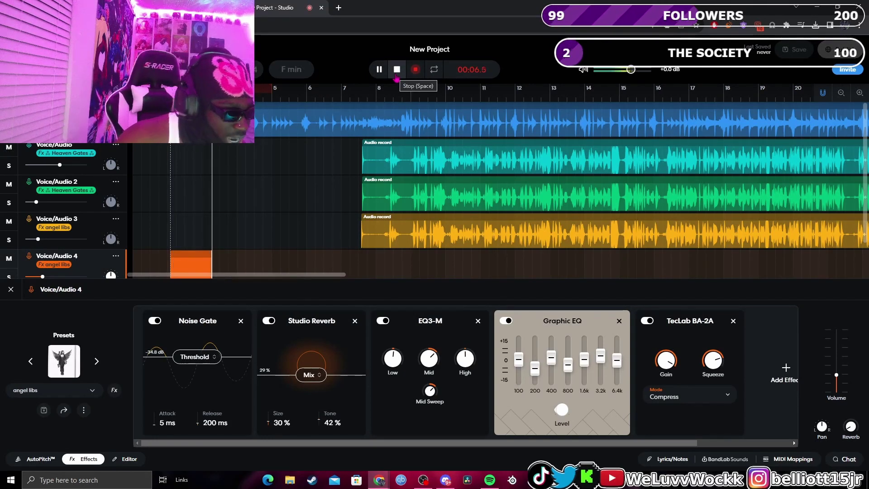
click(421, 72)
click(377, 71)
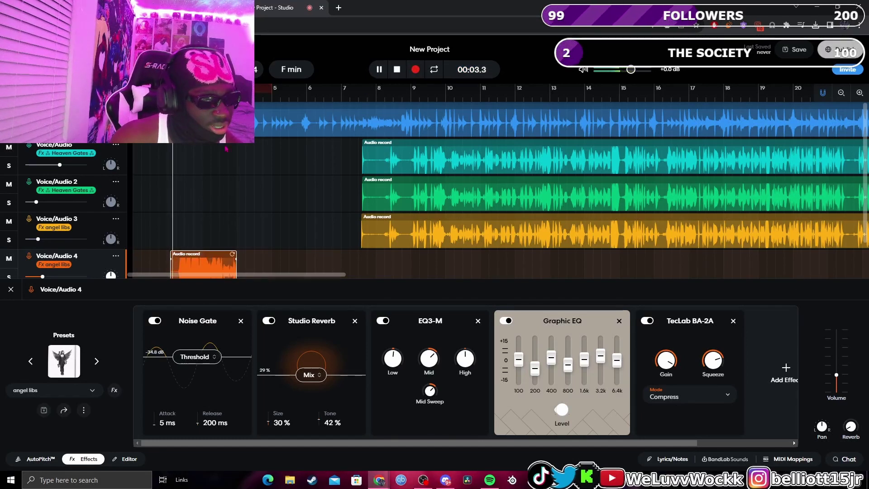
Step: Try different volumes on Voice/Audio 4 against the test take, delete the take, and lower the track's volume slightly
drag(42, 277, 49, 276)
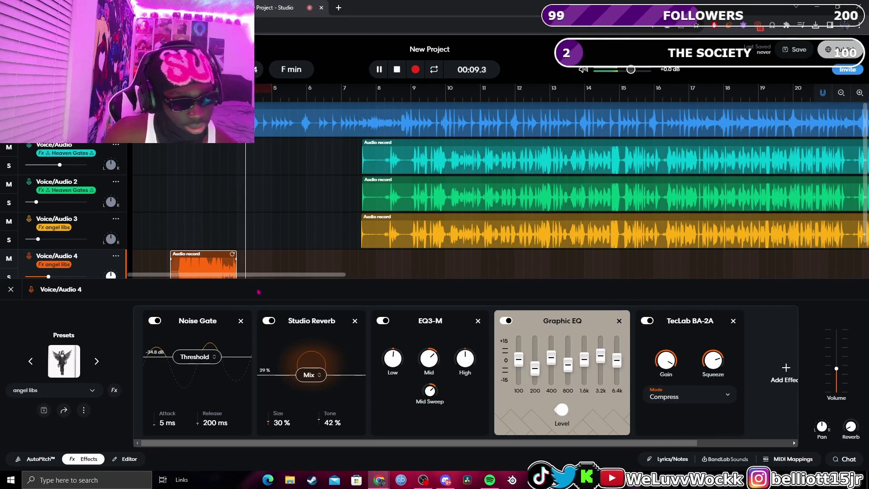
drag(48, 277, 42, 276)
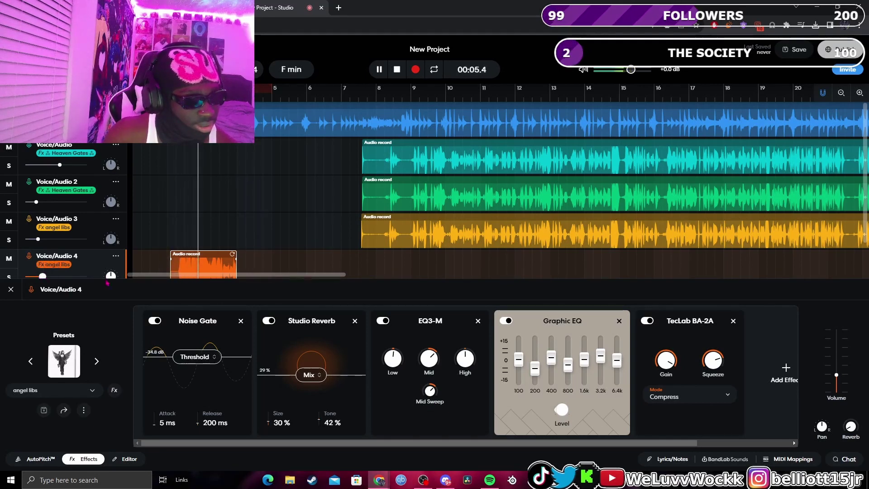
right_click(219, 257)
click(236, 295)
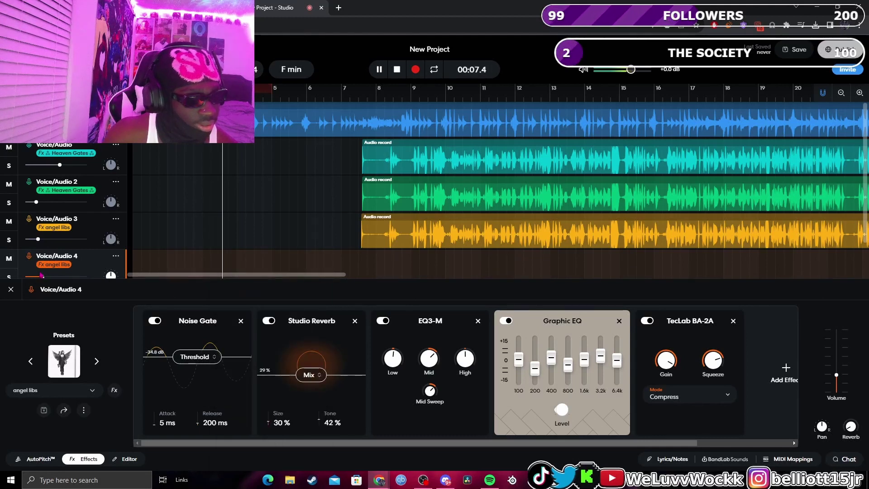
drag(41, 276, 40, 276)
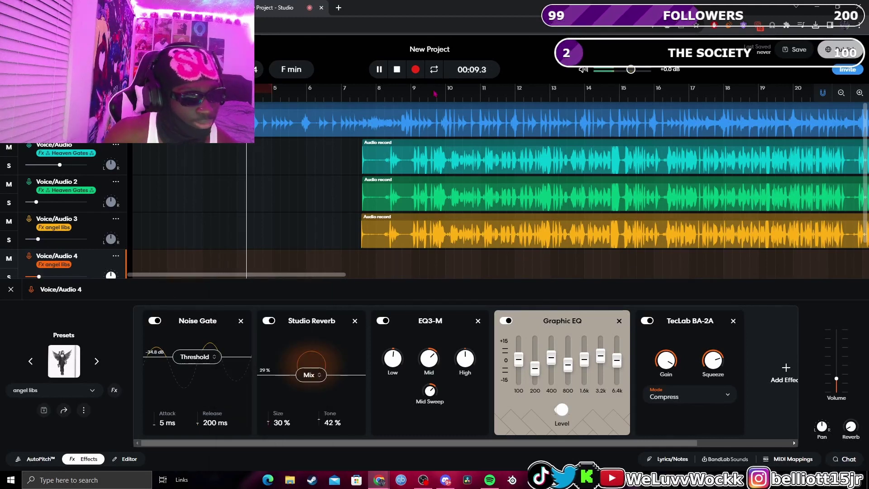
Step: Record a long ad-lib take on Voice/Audio 4 from about 00:10 to about 02:31, and start its playback
click(416, 70)
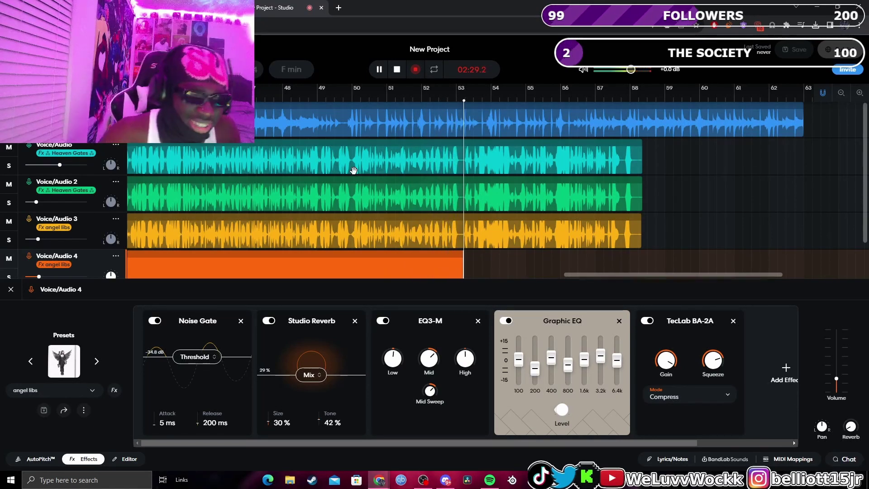
click(413, 73)
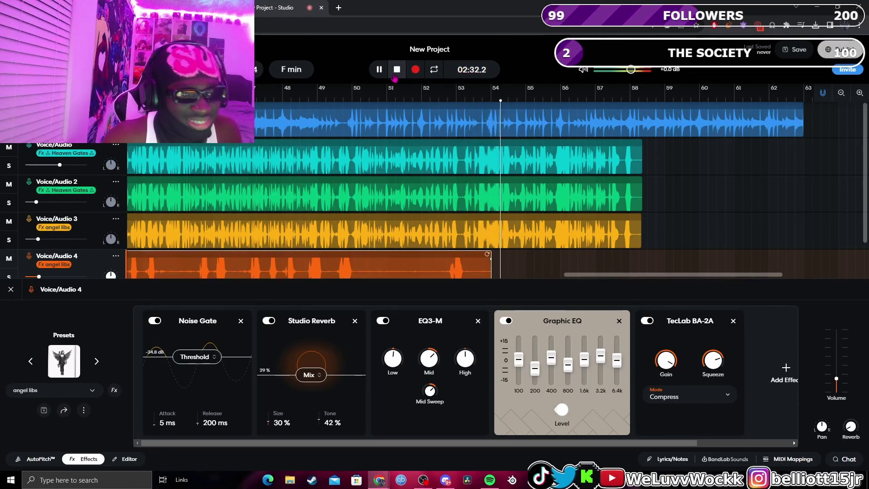
click(379, 76)
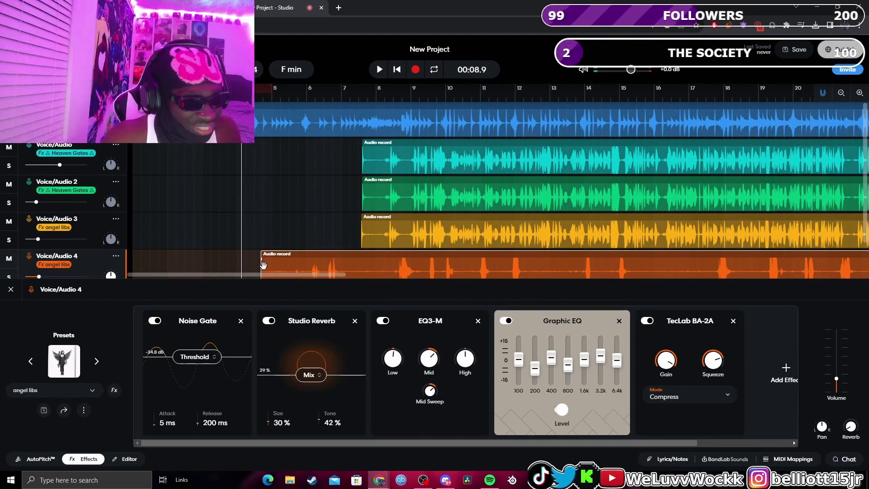
Step: Trim the start of the Voice/Audio 4 take to just before its ad-lib near 00:22, and shift it slightly earlier
drag(277, 264, 397, 265)
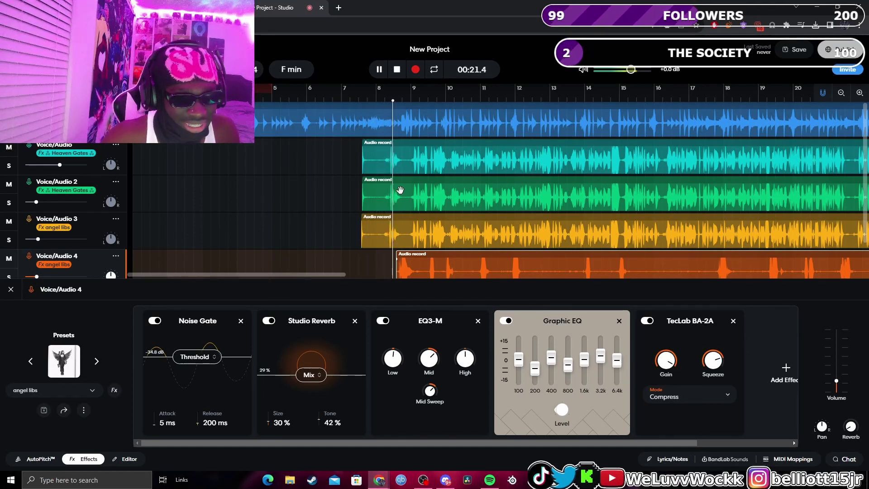
key(space)
drag(454, 264, 441, 266)
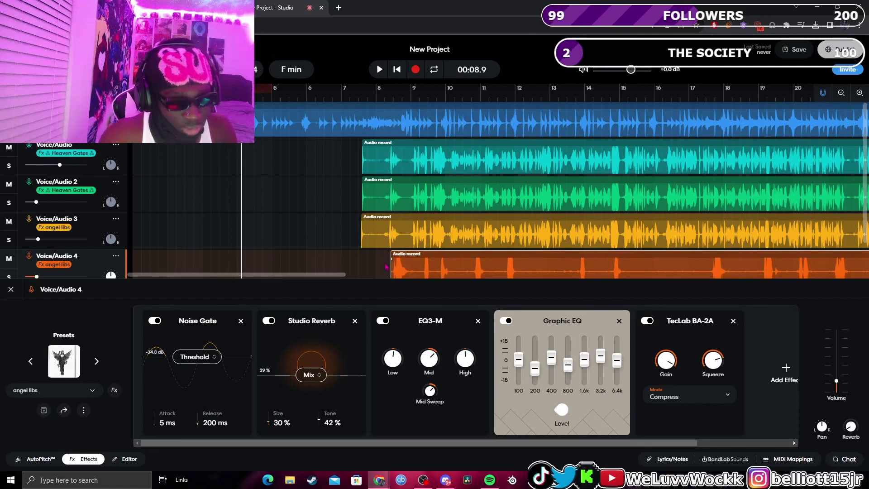
Step: Nudge the long Voice/Audio 4 take slightly later to adjust its timing against the vocals above
scroll(391, 261, up, 5)
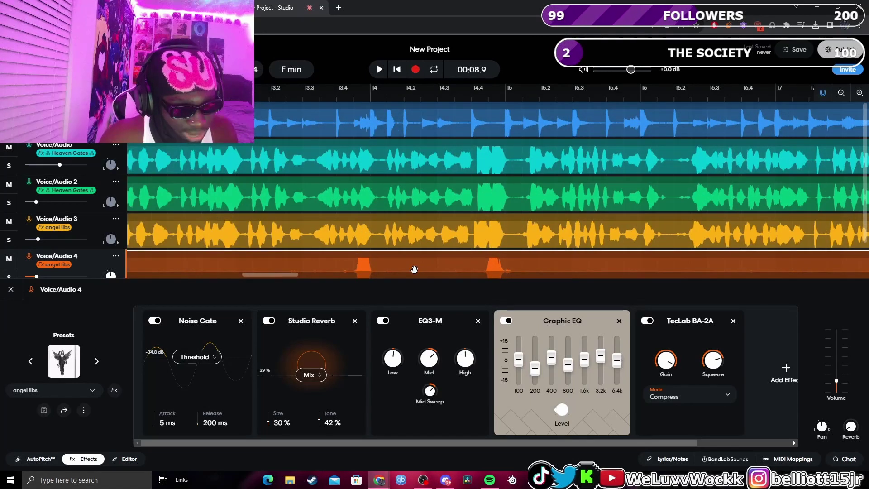
drag(297, 275, 238, 279)
scroll(461, 248, down, 1)
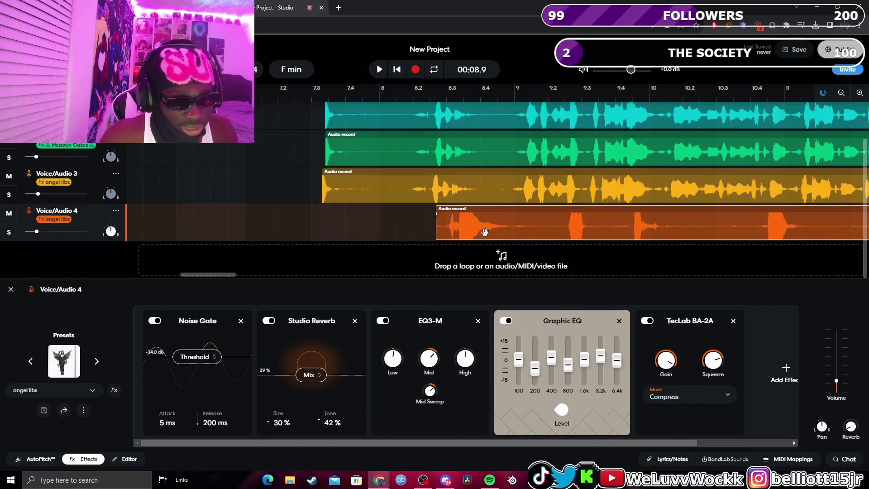
drag(499, 224, 504, 225)
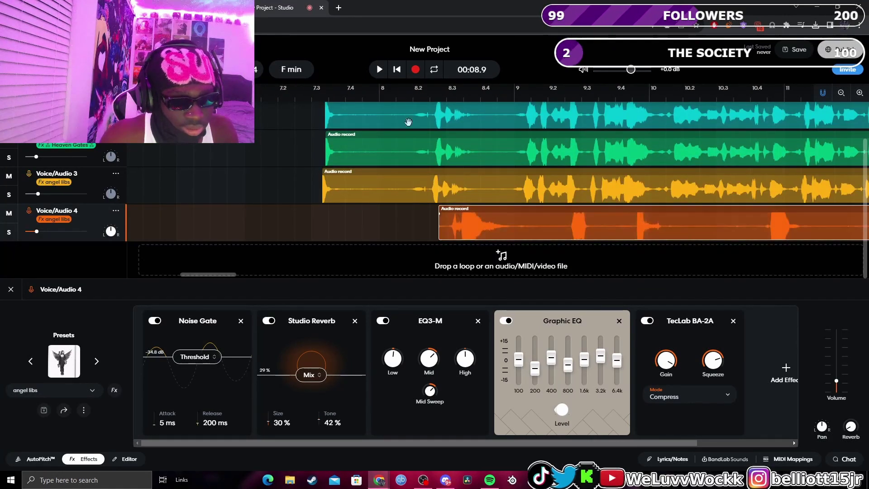
scroll(367, 151, down, 3)
scroll(373, 131, up, 1)
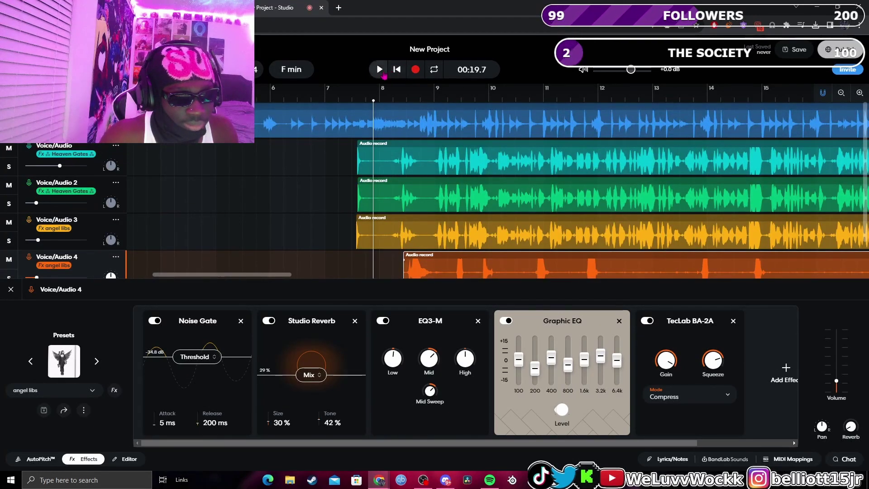
Step: Play the ad-lib take with the vocals from around bar 8, and raise the volume of Voice/Audio 4 slightly
click(383, 74)
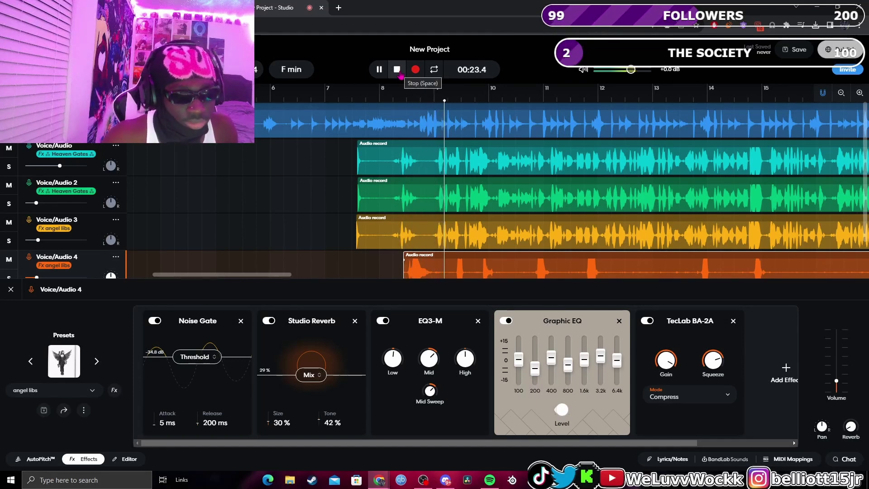
mouse_move(37, 276)
drag(36, 277, 42, 277)
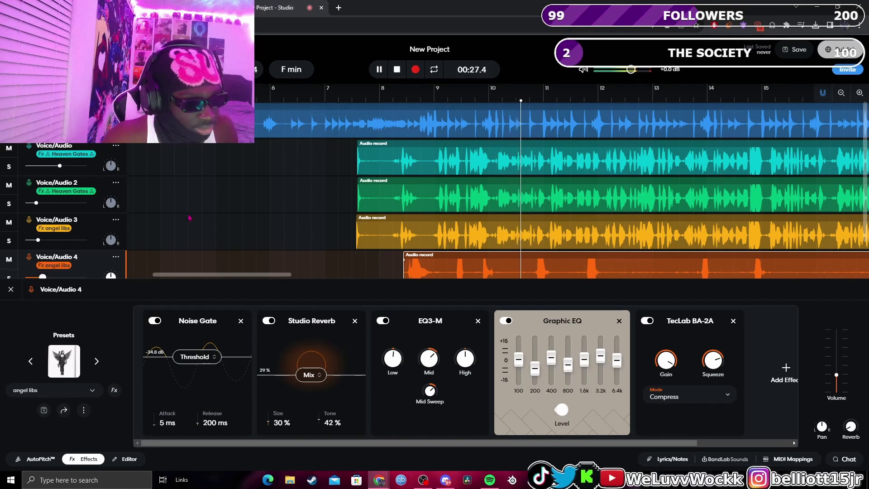
click(381, 99)
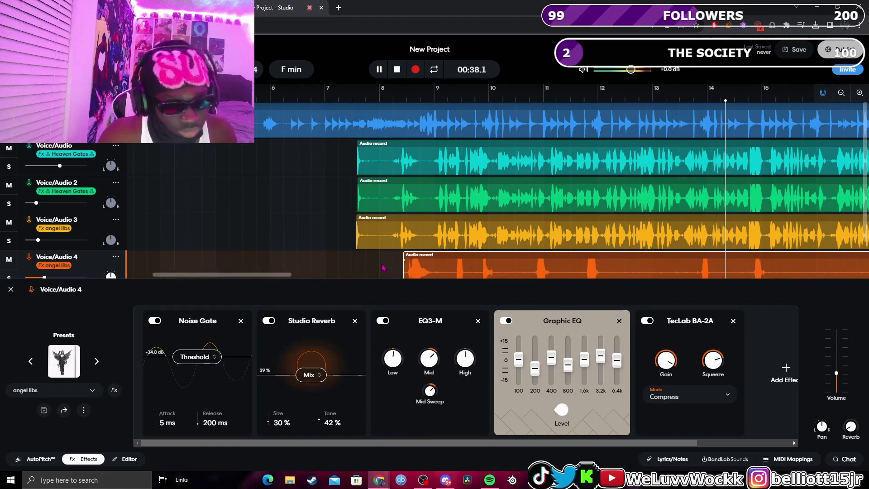
Step: Check the rest of the long ad-lib take during playback, and delete it from Voice/Audio 4
drag(290, 275, 345, 276)
scroll(364, 264, down, 1)
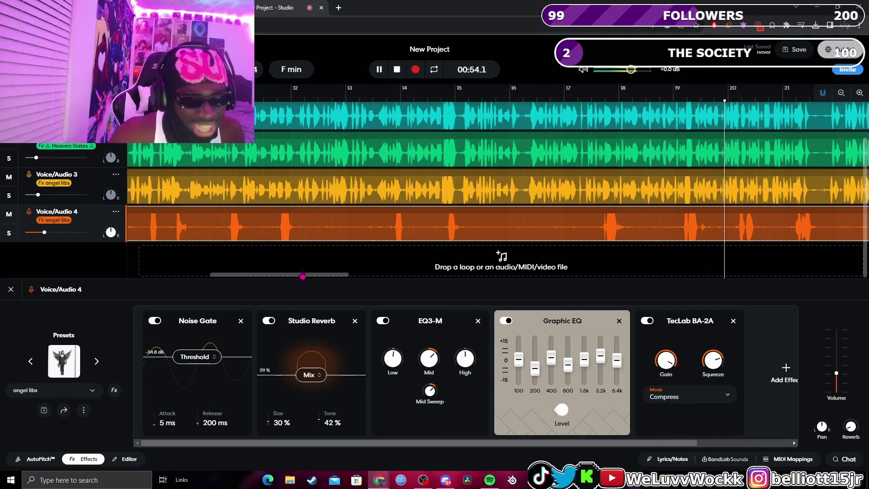
right_click(313, 233)
click(328, 277)
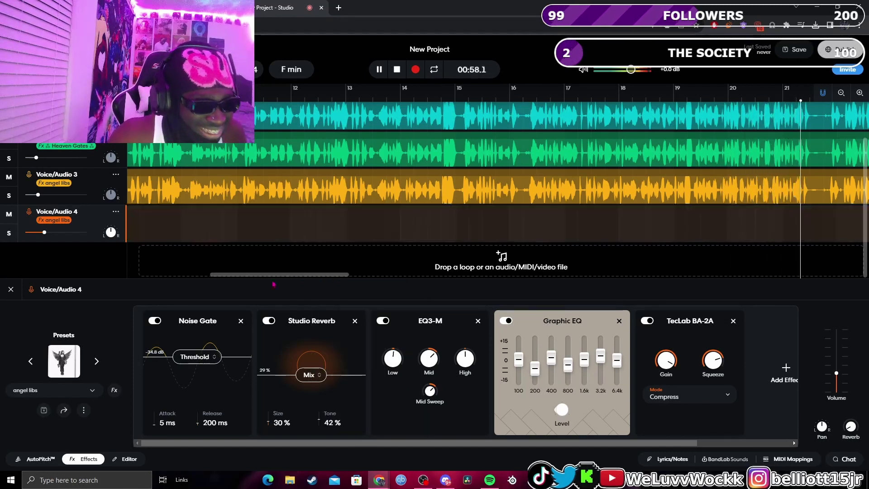
Step: Record a short ad-lib on Voice/Audio 4 from 00:20.1 to about 00:23, and stop the recording
scroll(229, 246, up, 2)
drag(217, 275, 156, 275)
scroll(369, 98, down, 1)
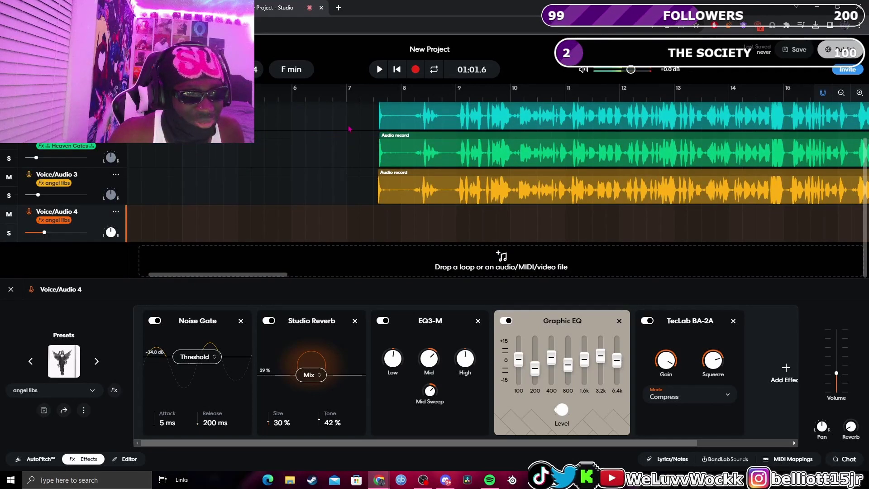
scroll(353, 127, up, 1)
click(379, 70)
click(415, 69)
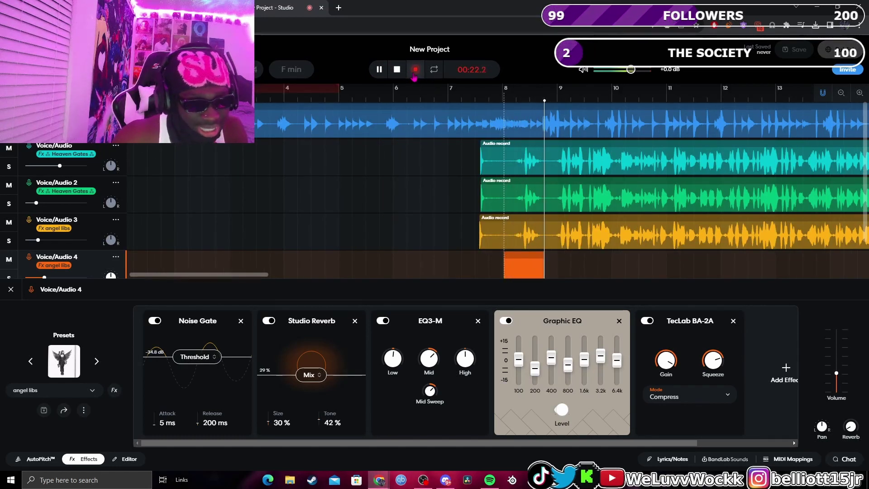
click(414, 70)
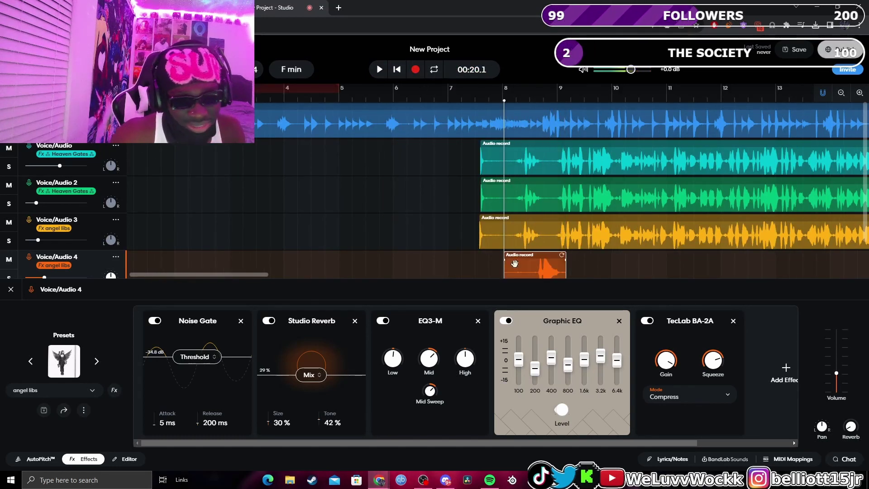
Step: Play back the short ad-lib, shift its clip slightly earlier, and trim the silence from its start
click(379, 69)
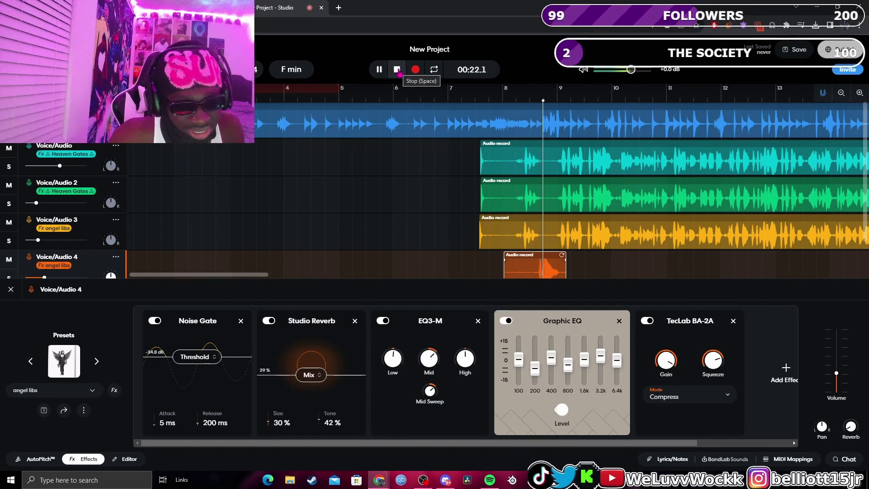
click(398, 71)
mouse_move(268, 274)
mouse_down()
mouse_move(408, 274)
mouse_move(271, 274)
mouse_up()
drag(532, 263, 530, 263)
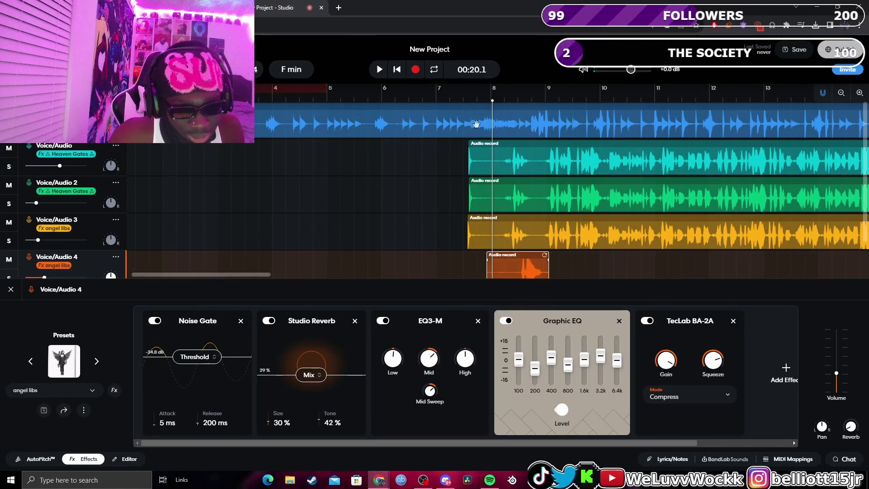
click(445, 108)
scroll(477, 261, down, 2)
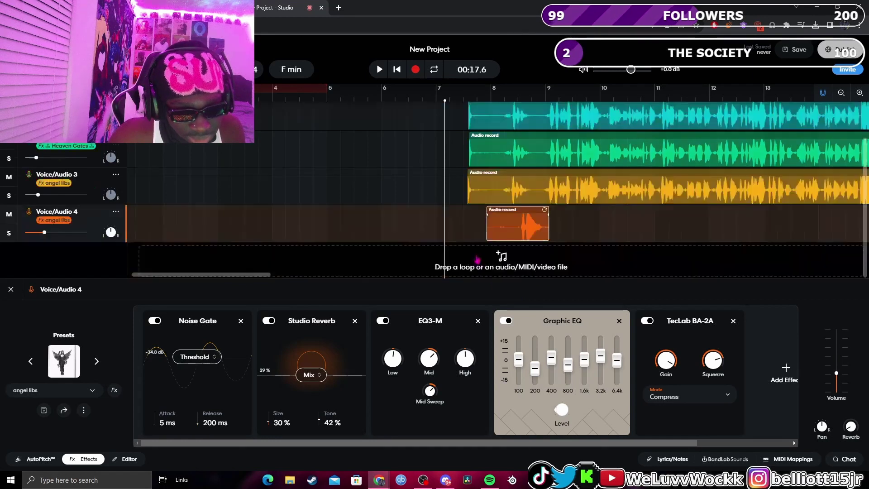
drag(488, 227, 506, 226)
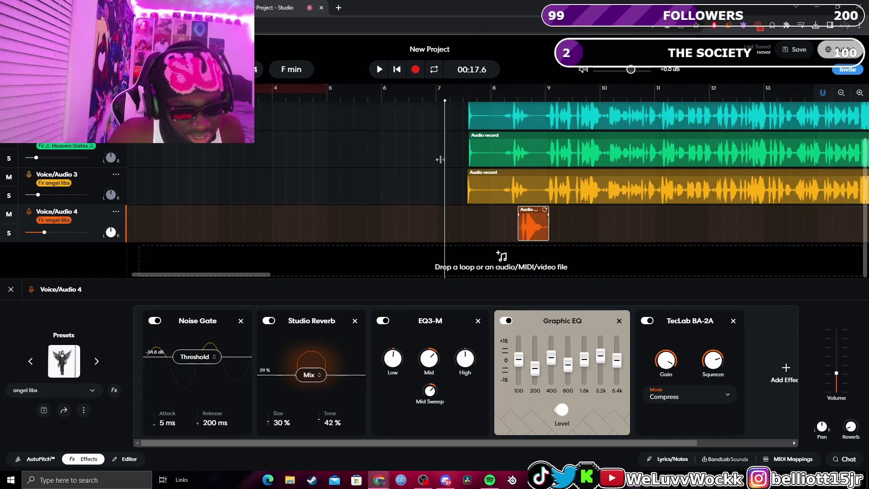
Step: Check the trimmed ad-lib against the vocals from 00:17.6, shift it slightly later, and play it again
click(379, 69)
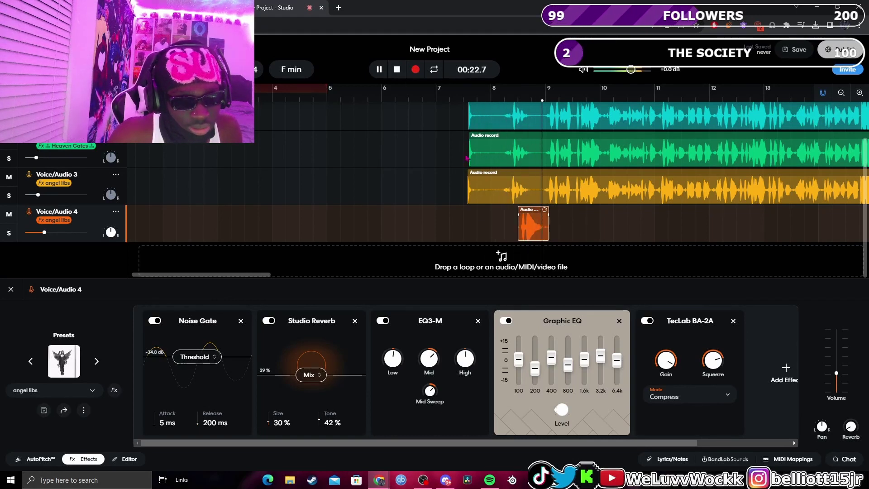
key(space)
drag(541, 236, 547, 236)
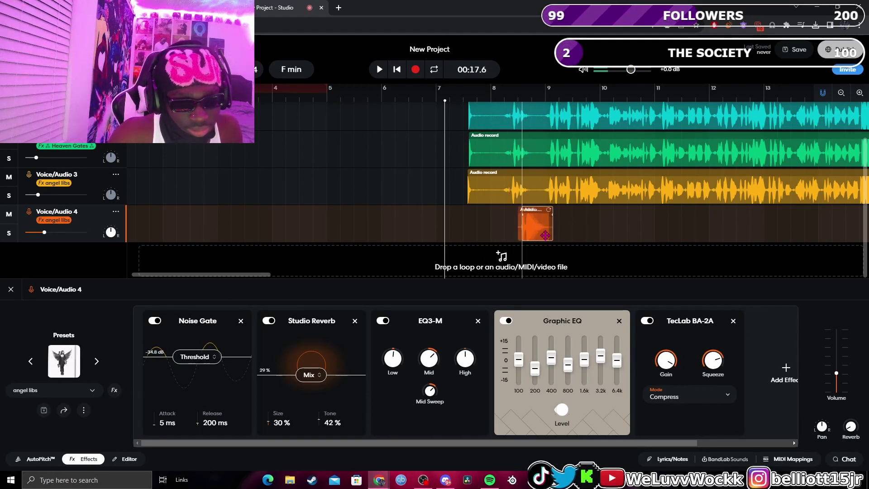
click(378, 75)
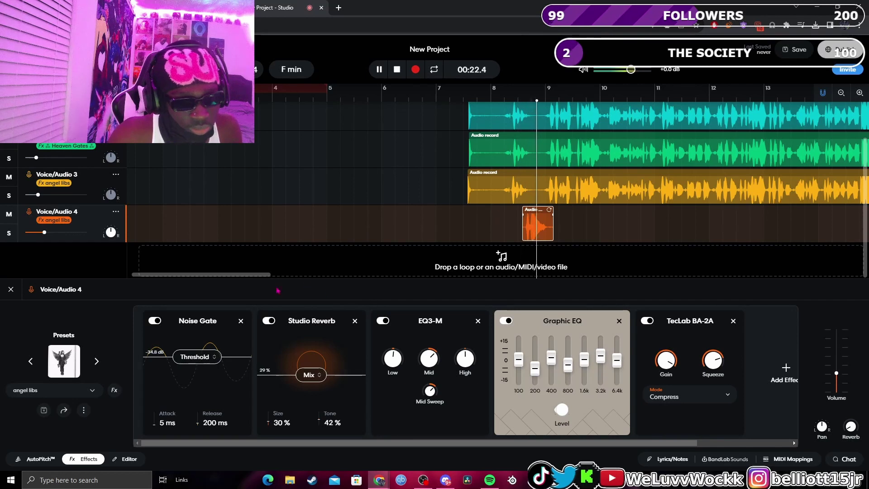
drag(265, 277, 296, 278)
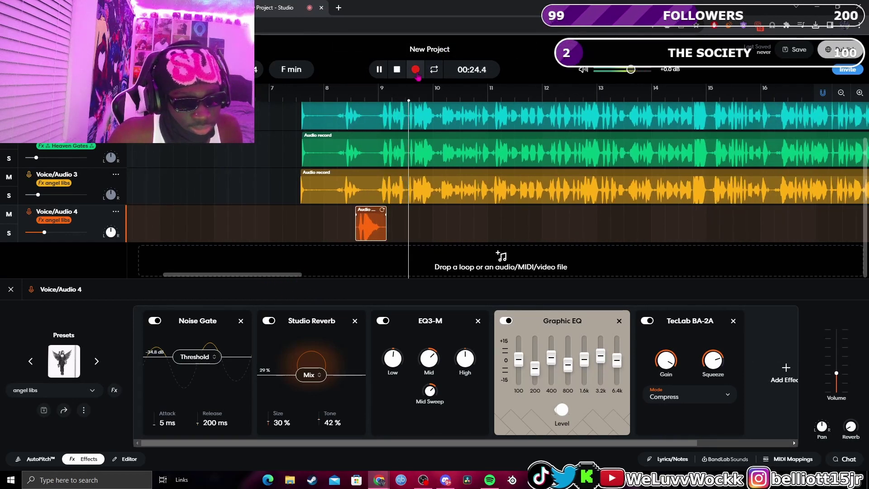
click(453, 216)
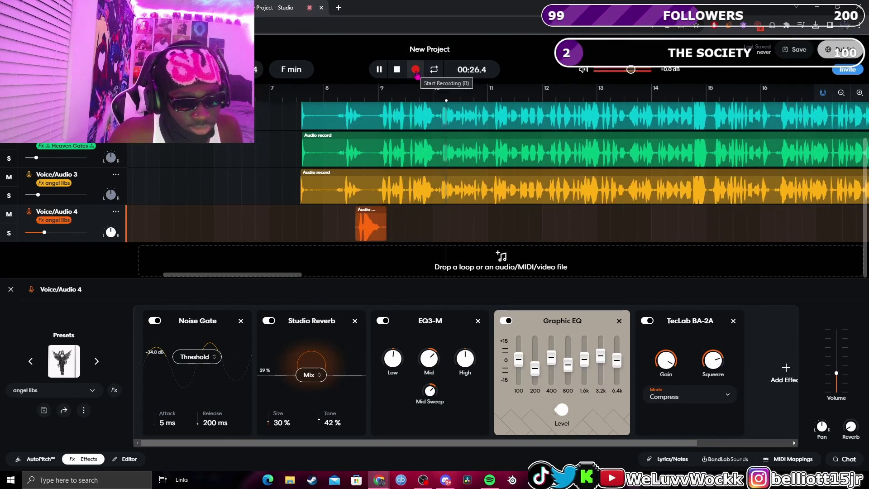
Step: Record an ad-lib take on Voice/Audio 4 over the verse until about 00:38, and delete the clip
click(415, 69)
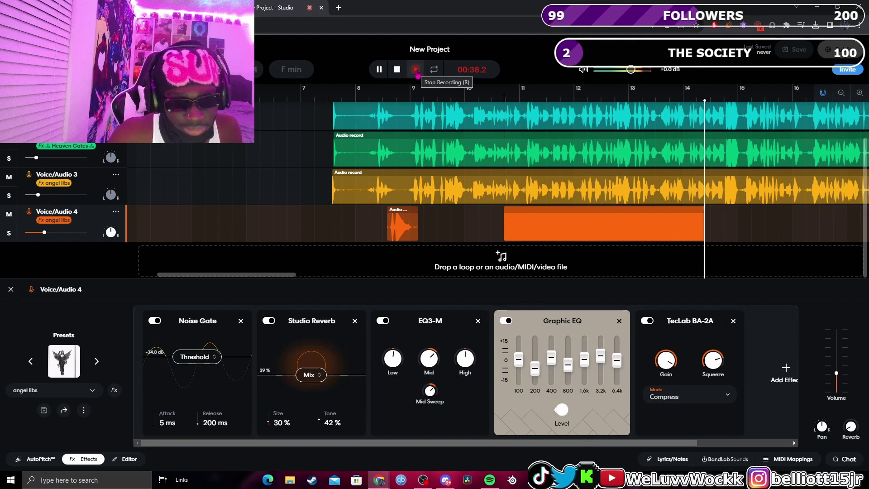
click(416, 70)
right_click(625, 238)
click(607, 277)
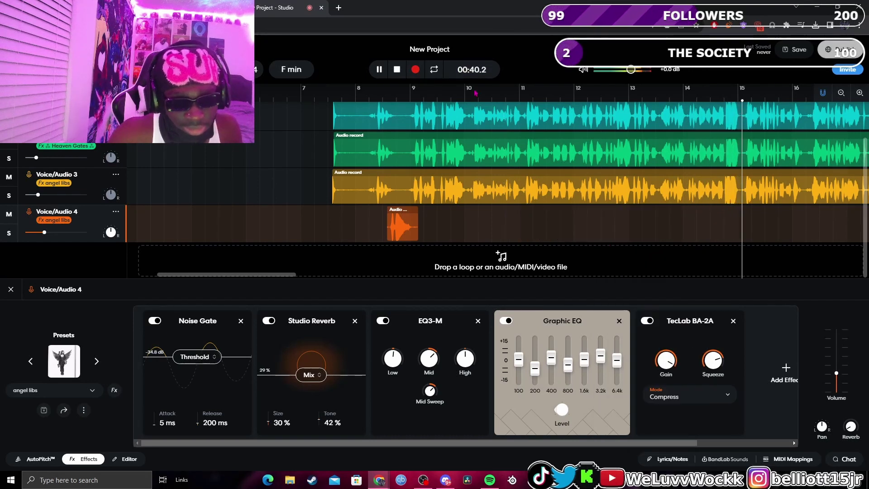
Step: Record another ad-lib take further along Voice/Audio 4, stopping at about 00:46, and delete it
click(416, 69)
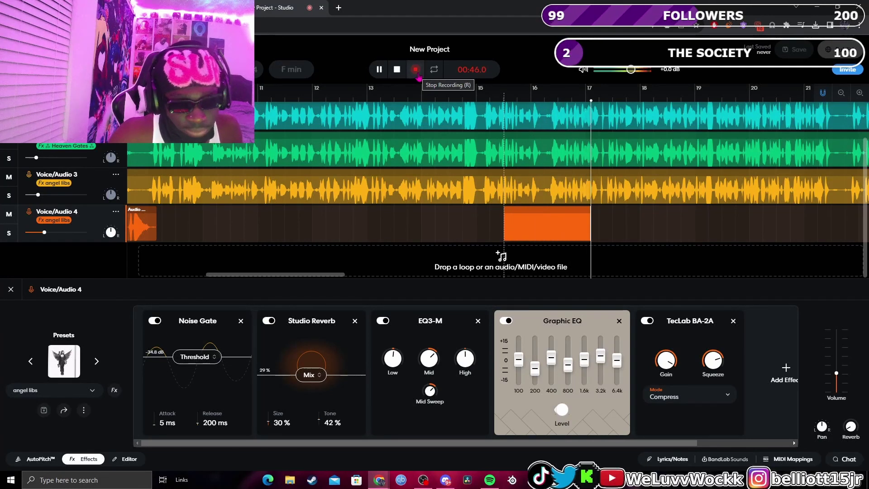
click(416, 70)
right_click(557, 227)
click(589, 274)
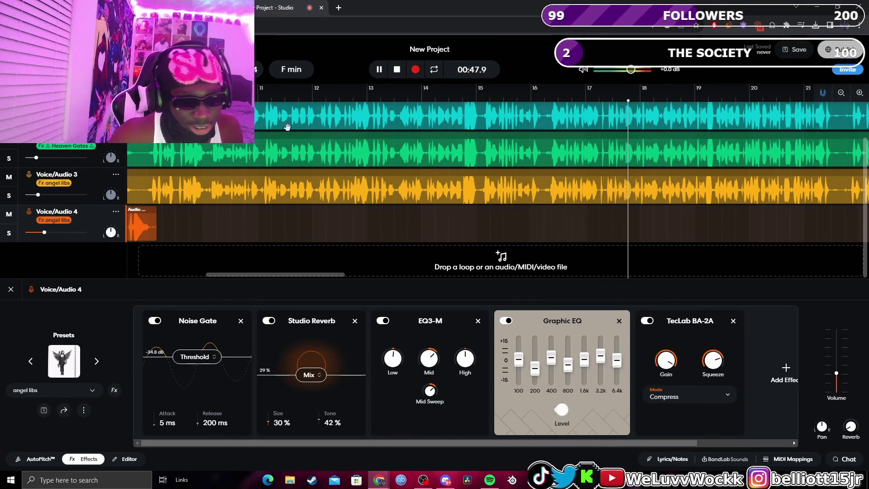
Step: Record an ad-lib take on Voice/Audio 4 from about 00:24 to 00:38, and trim both clip ends for a playback check from 00:24.0
click(414, 73)
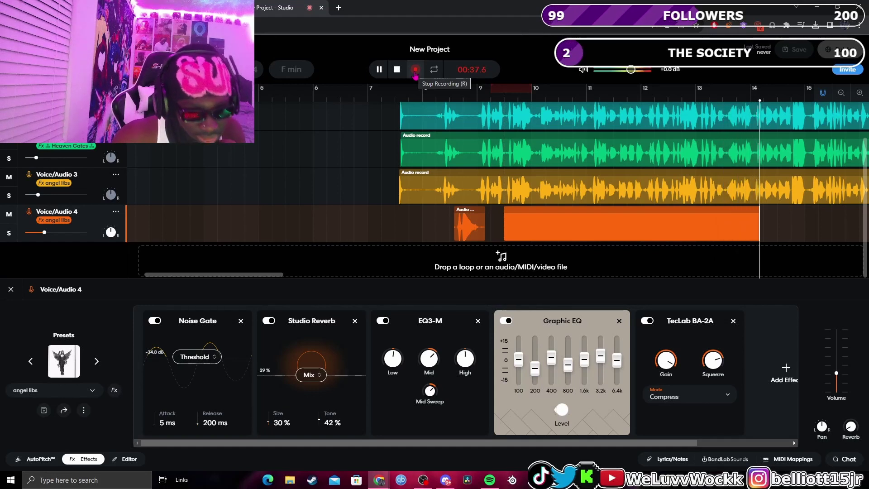
click(415, 71)
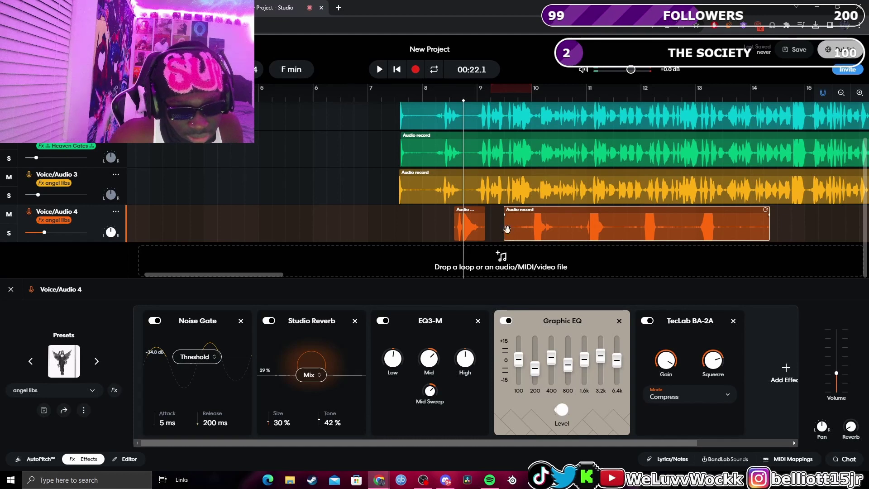
drag(506, 230, 527, 233)
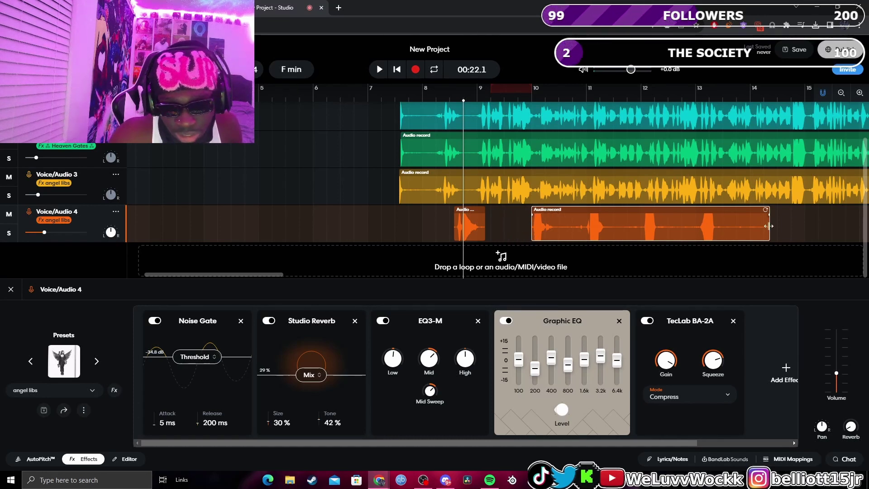
drag(770, 226, 725, 225)
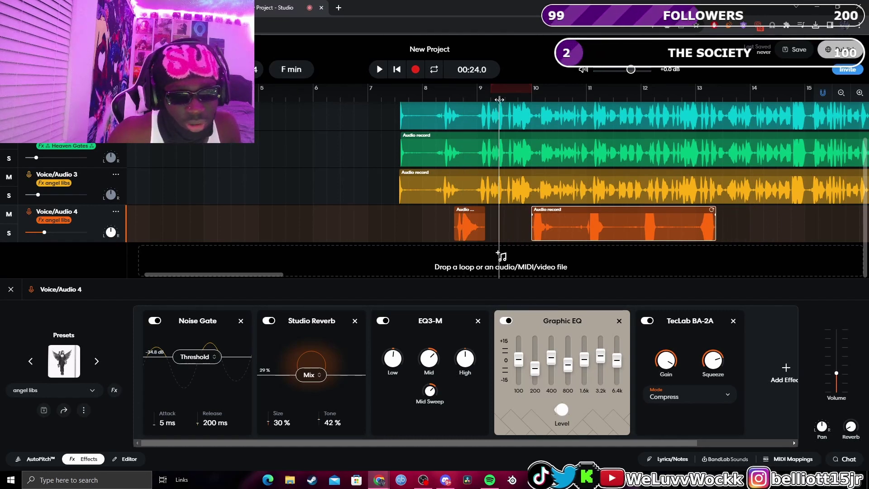
click(376, 69)
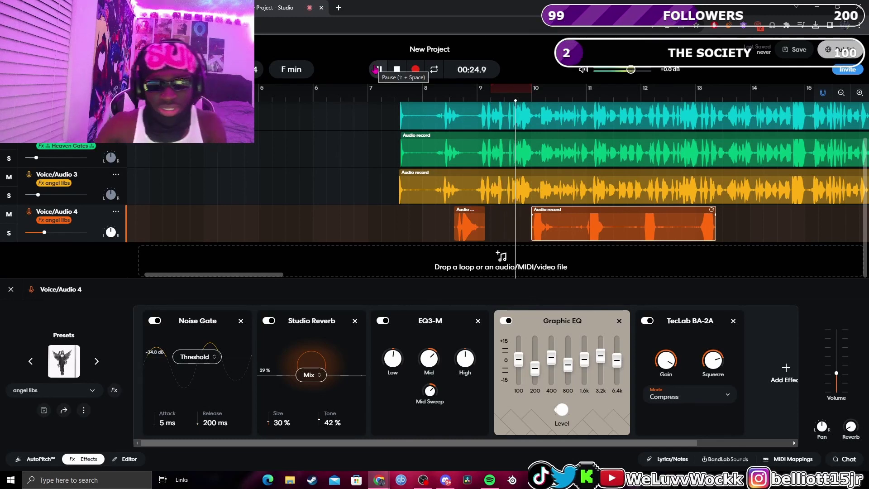
Step: Delete both ad-lib clips from Voice/Audio 4, and remove the emptied track from the project
right_click(574, 227)
click(597, 270)
right_click(465, 223)
click(487, 265)
key(space)
right_click(102, 216)
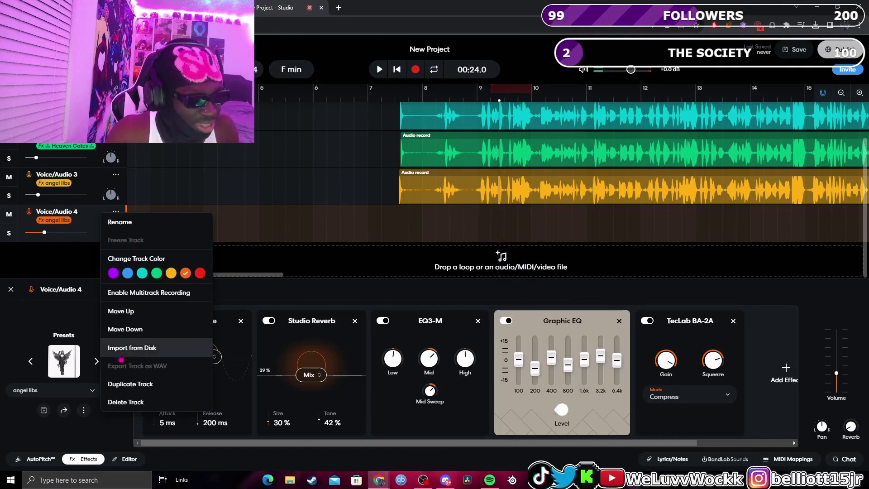
click(136, 404)
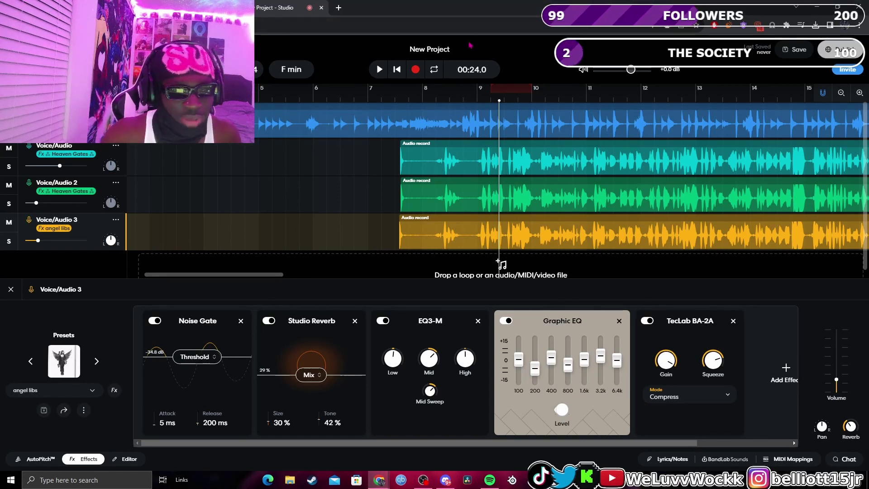
Step: Rename the project as Top Of The Game, and play it from 00:18.6
click(456, 48)
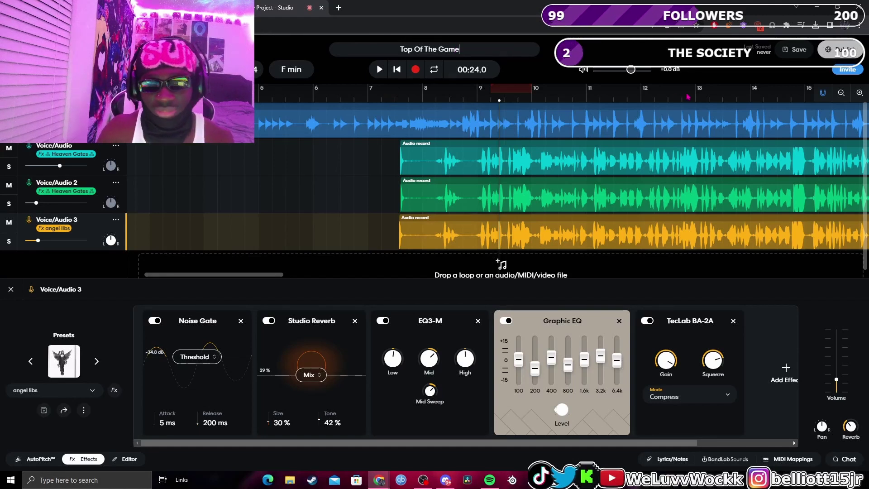
key(Return)
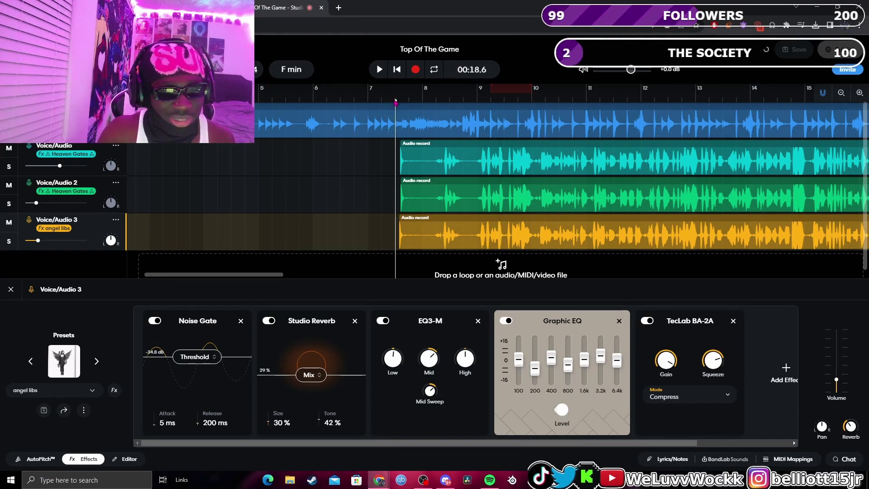
click(378, 71)
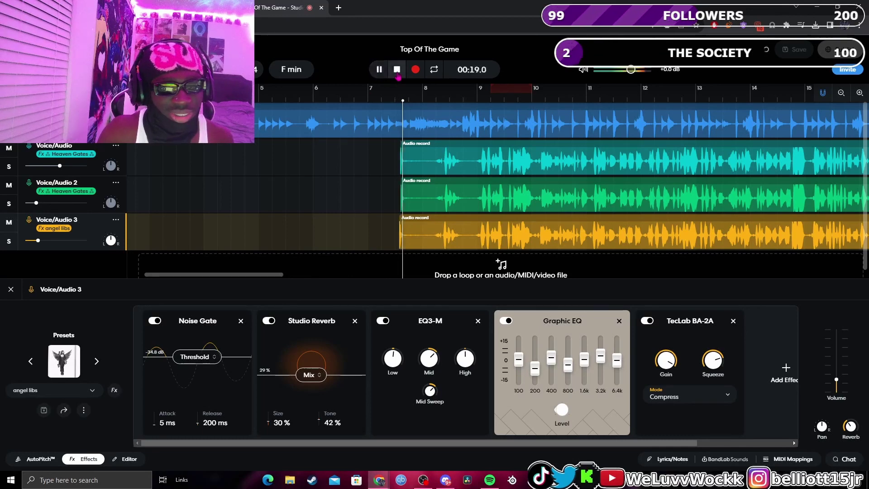